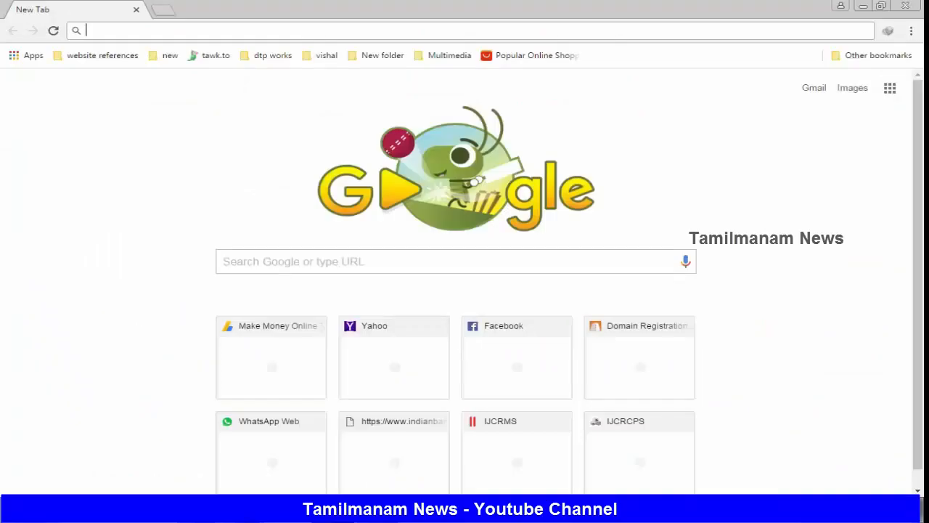
# Search Google for appost.in and open the 'Home - ap circle' result in a new tab
pyautogui.write('google.co.in')
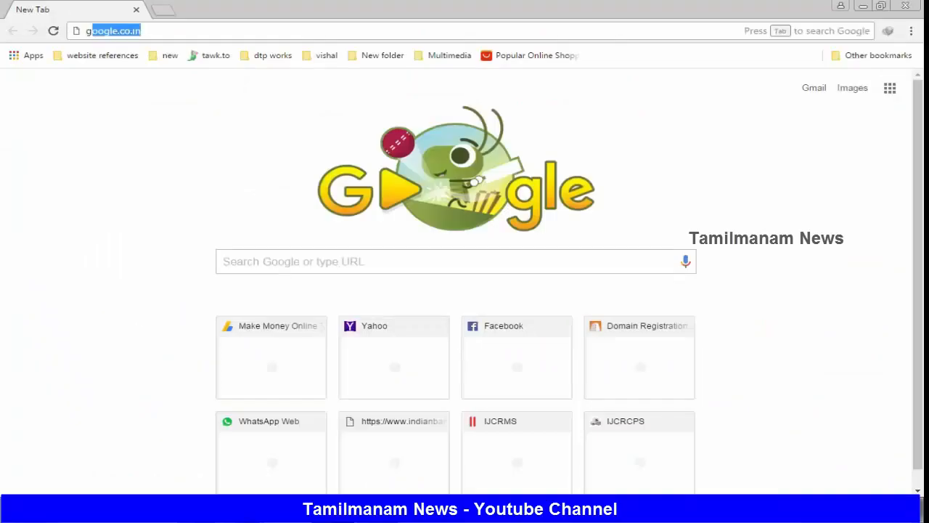
pyautogui.press('Return')
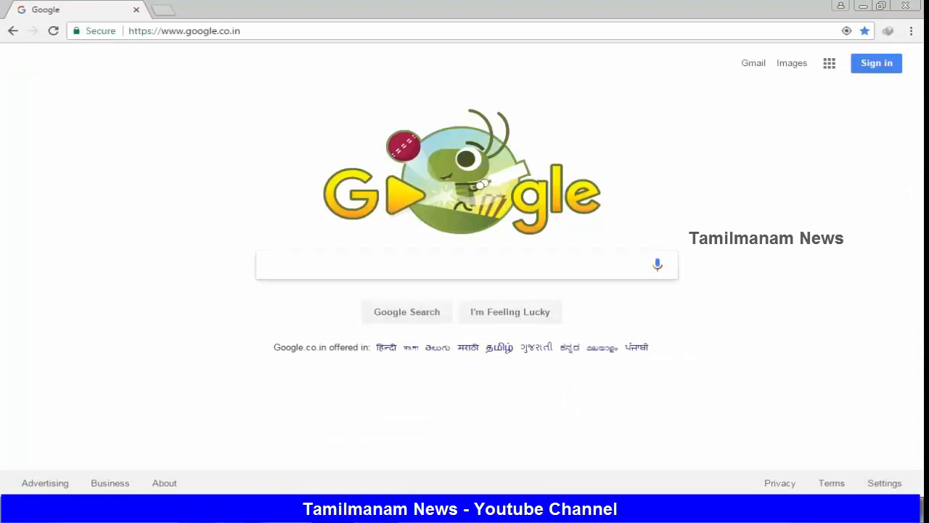
pyautogui.write('appost')
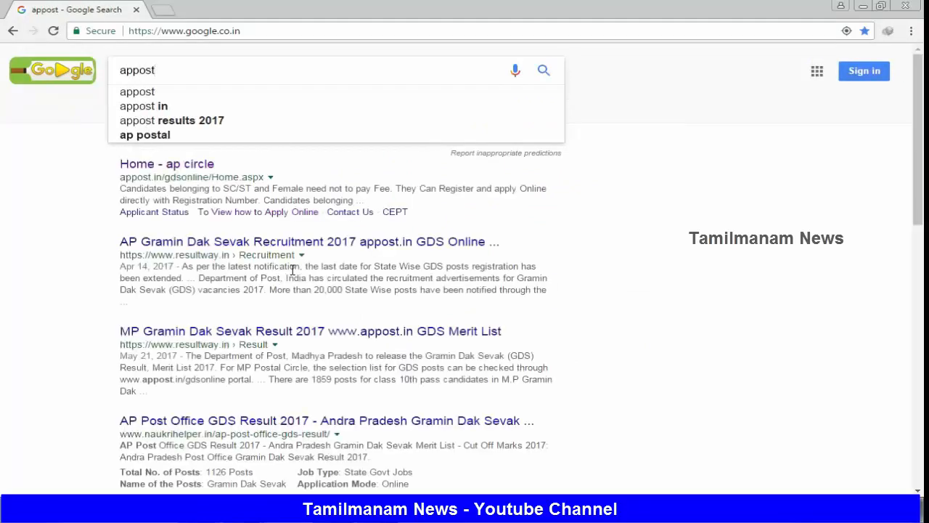
pyautogui.write('.in')
pyautogui.press('Return')
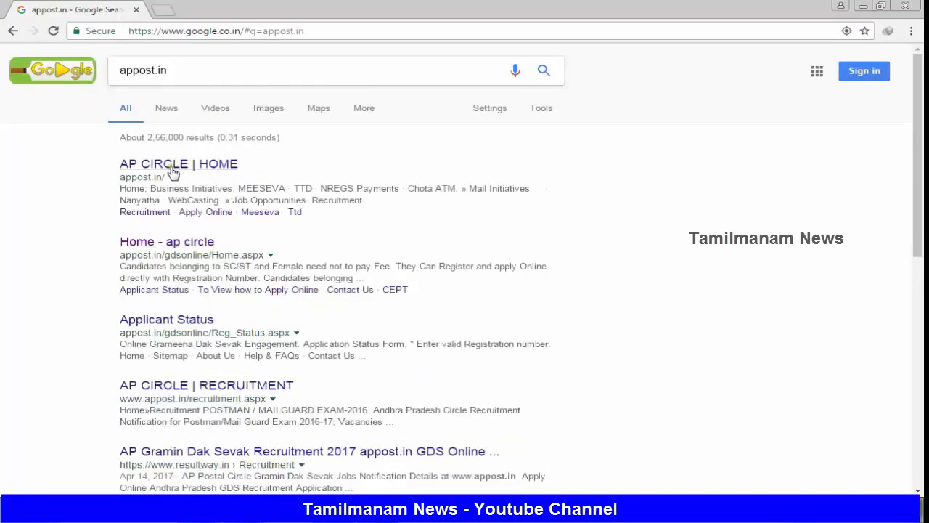
pyautogui.middleClick(154, 249)
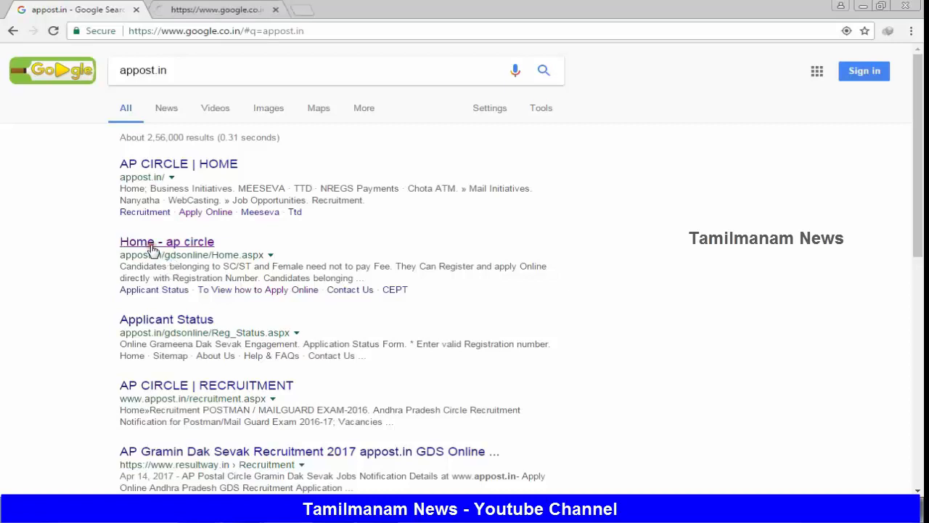
pyautogui.click(192, 10)
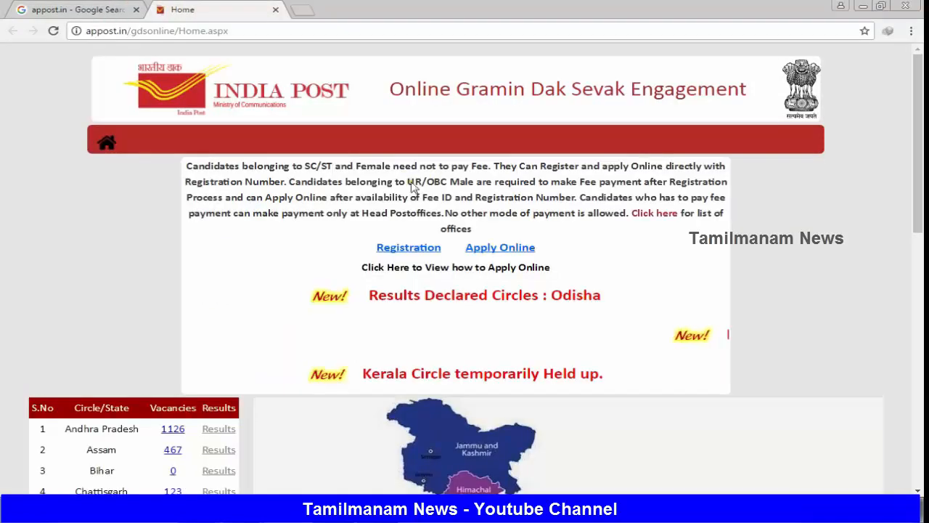
# Open Registration and fill in the applicant's name, father's name and mobile number fields
pyautogui.click(406, 249)
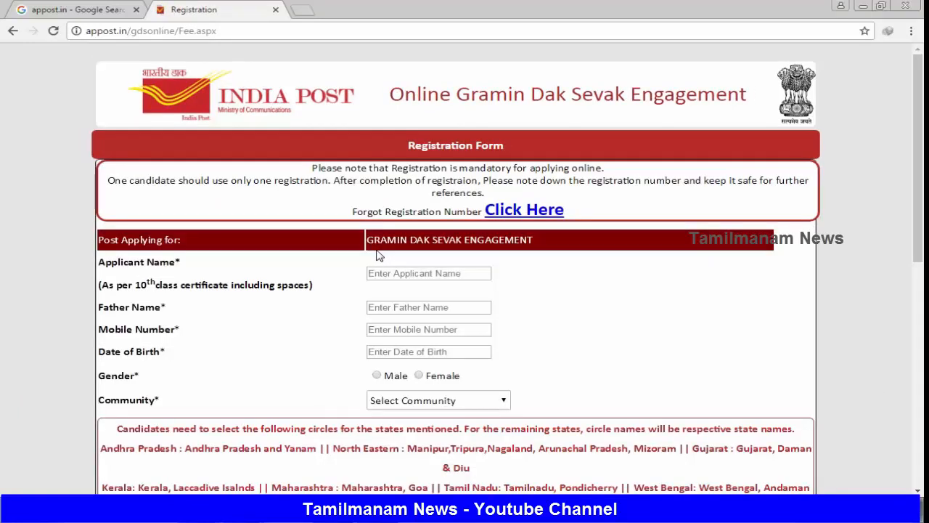
pyautogui.click(394, 275)
pyautogui.write('Dinesh')
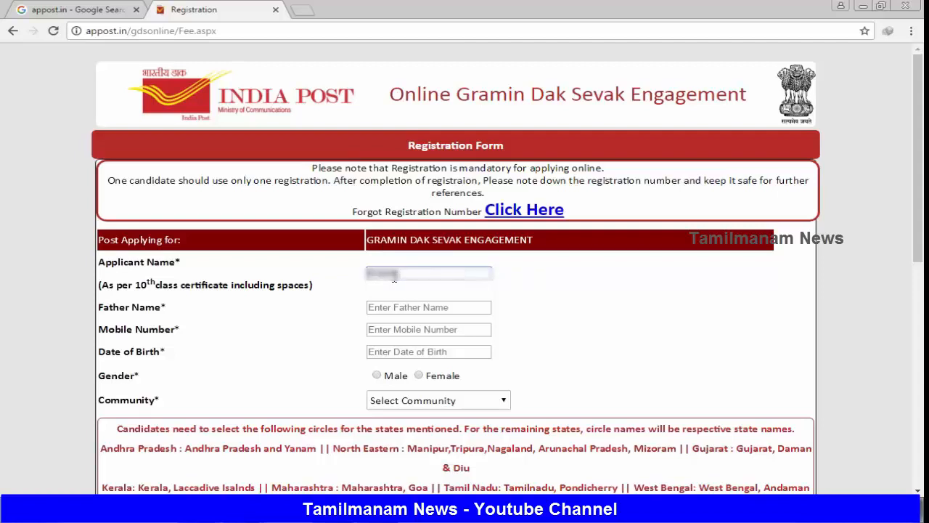
pyautogui.write('AA')
pyautogui.press('Tab')
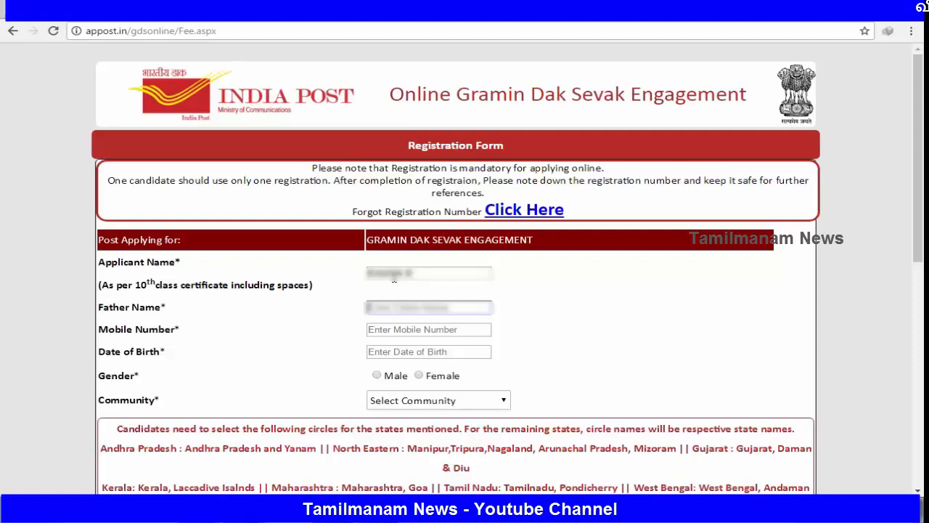
pyautogui.write('MXXX')
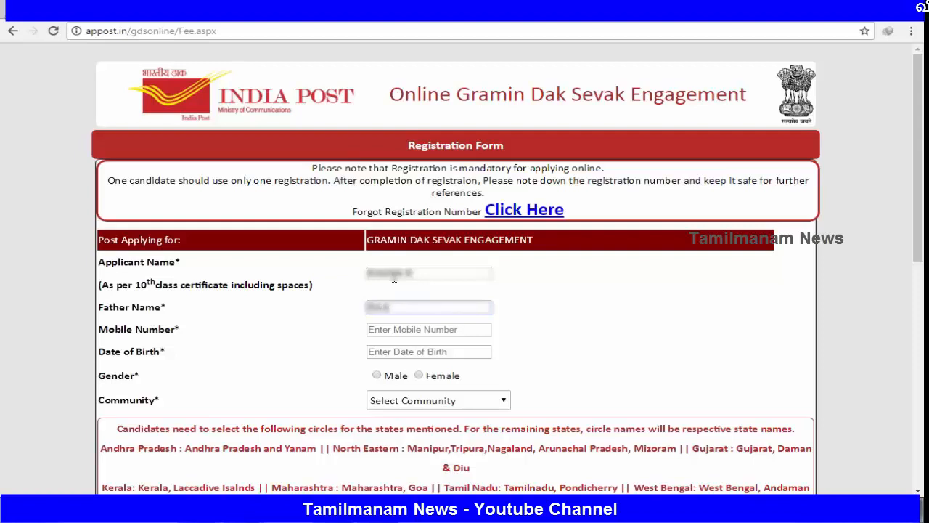
pyautogui.write('XX')
pyautogui.press('Tab')
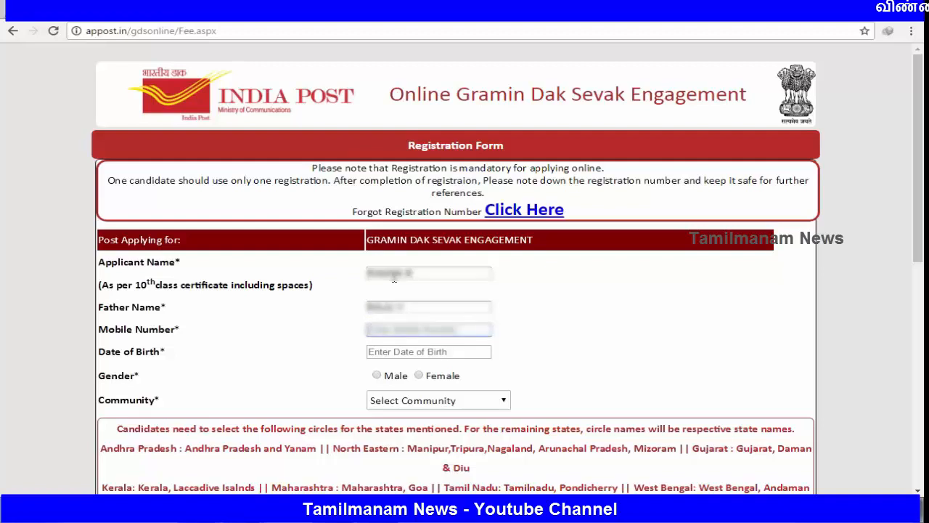
pyautogui.write('9XX')
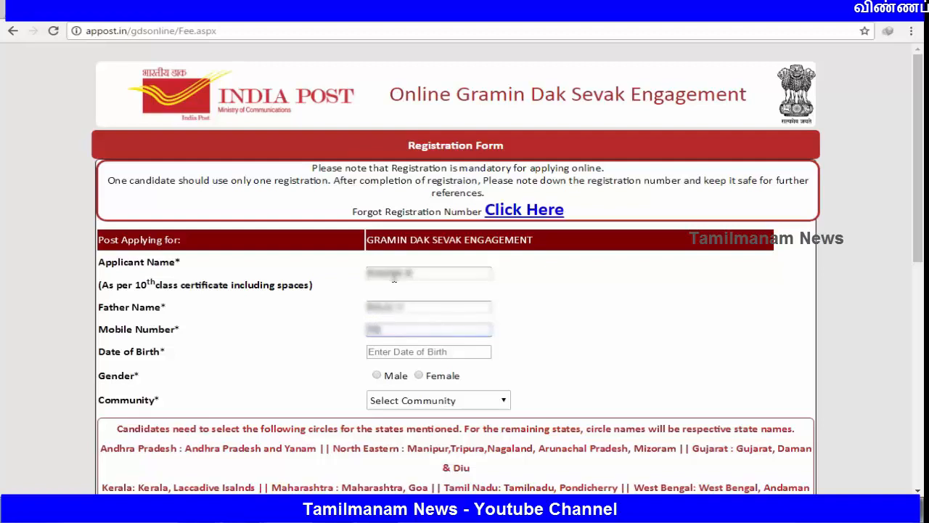
pyautogui.write('XX')
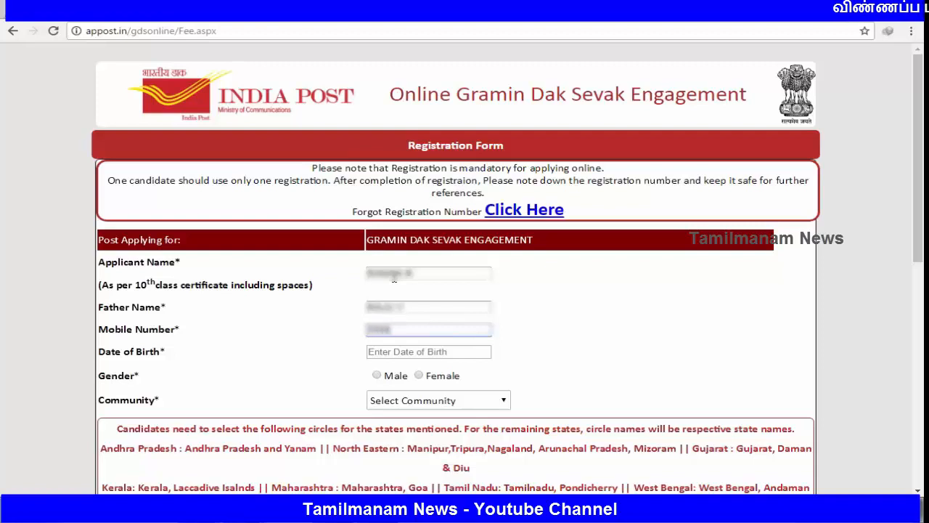
pyautogui.write('XXX')
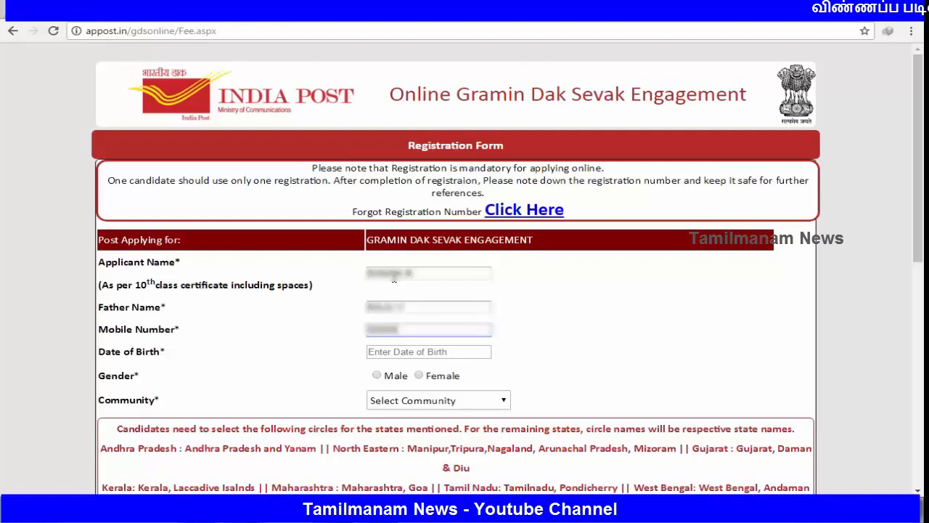
pyautogui.write('XX')
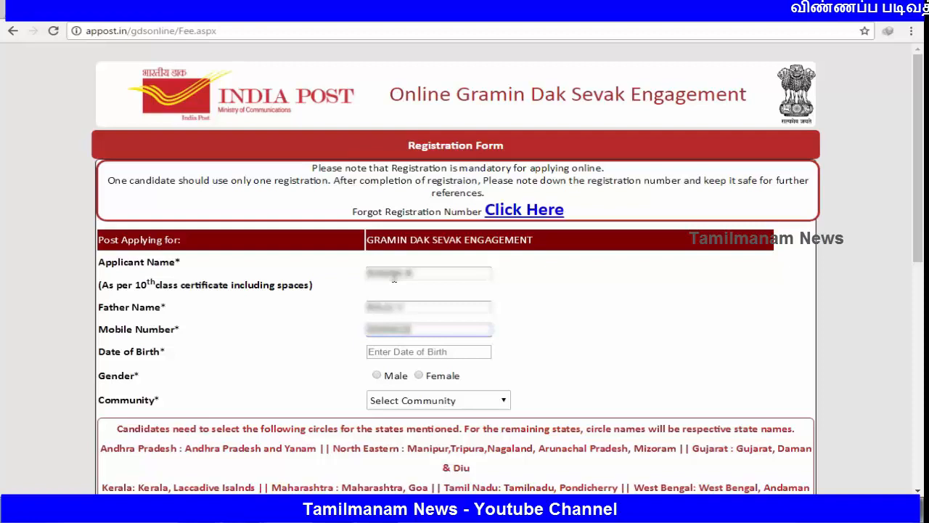
pyautogui.write('XX')
pyautogui.press('Tab')
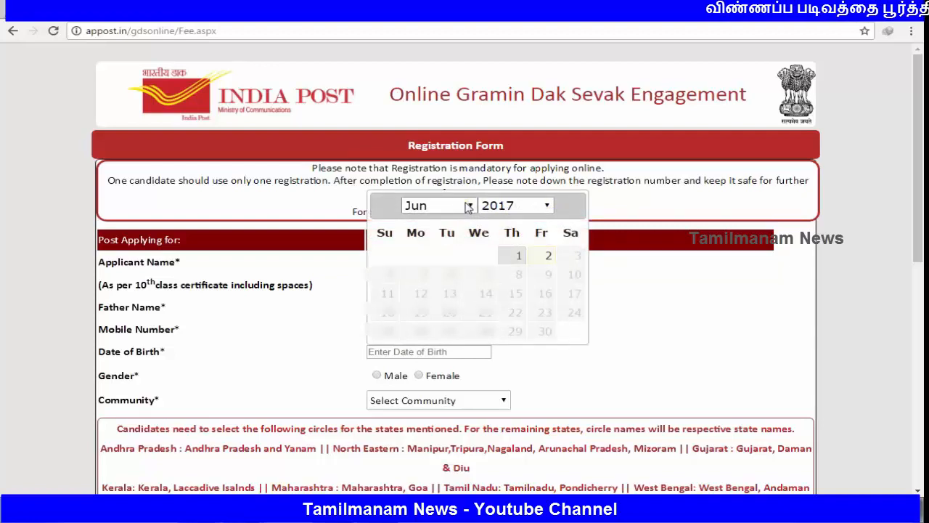
# Pick 15 April 1986 as the date of birth in the date picker
pyautogui.click(469, 206)
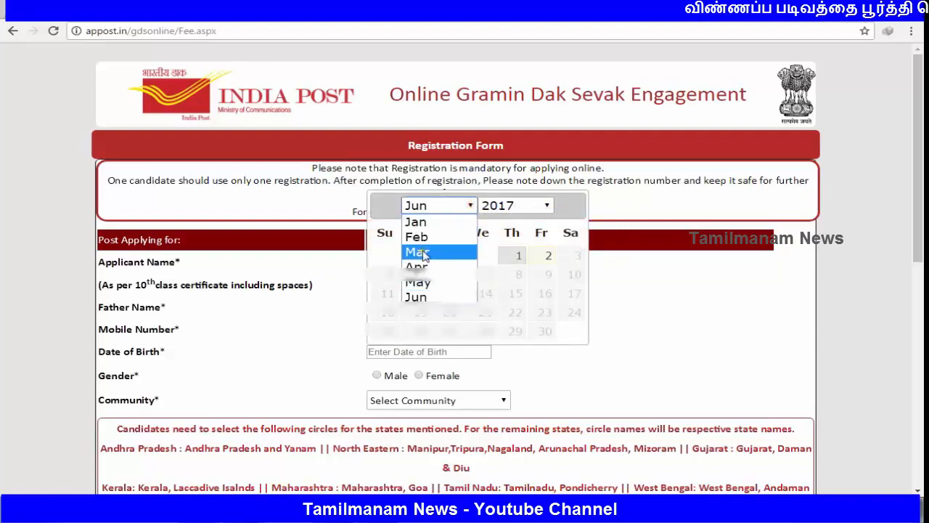
pyautogui.click(535, 209)
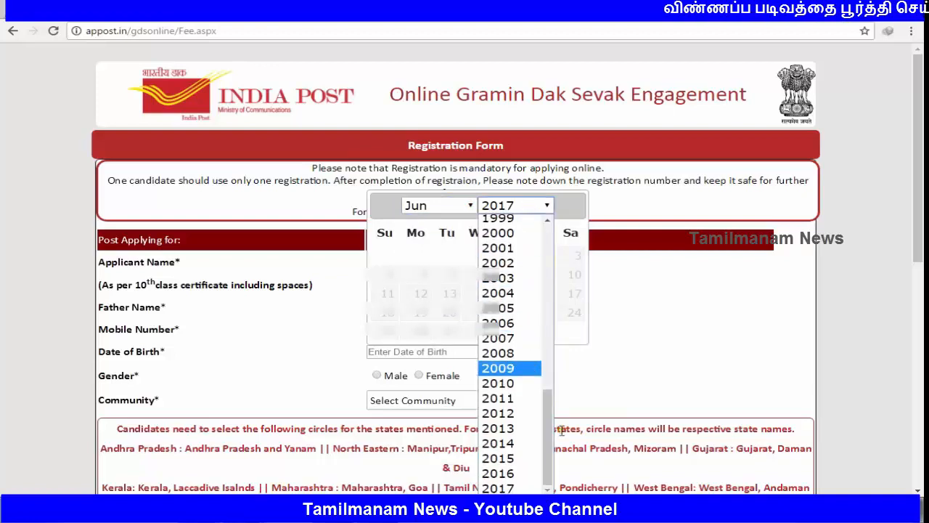
pyautogui.moveTo(551, 431); pyautogui.dragTo(557, 370)
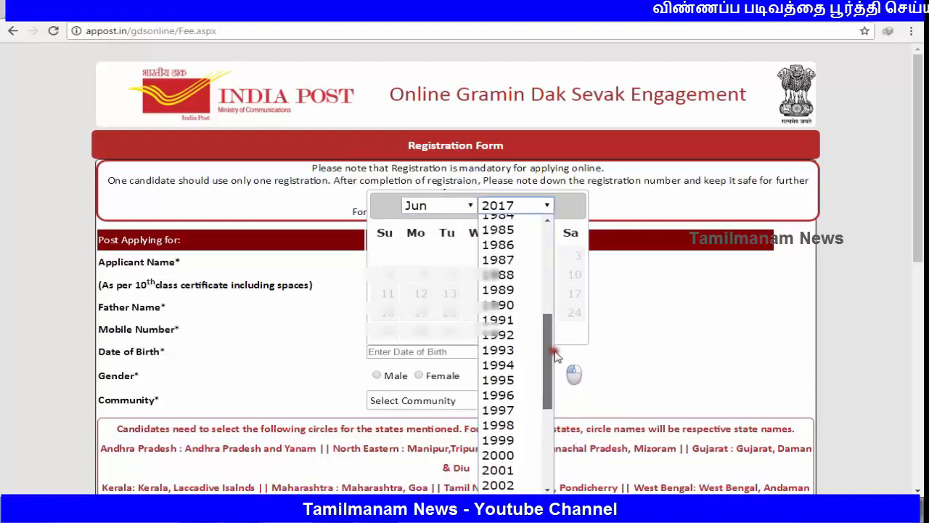
pyautogui.click(531, 251)
pyautogui.click(469, 207)
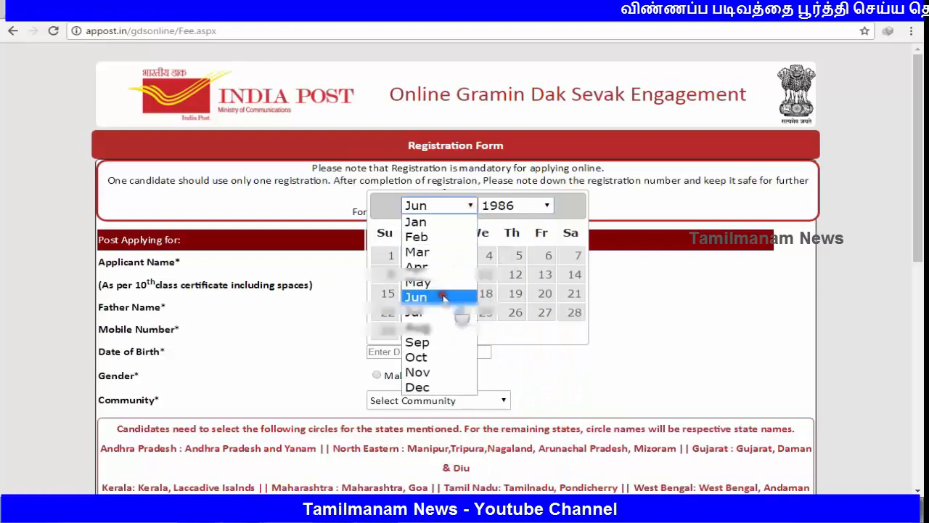
pyautogui.click(434, 266)
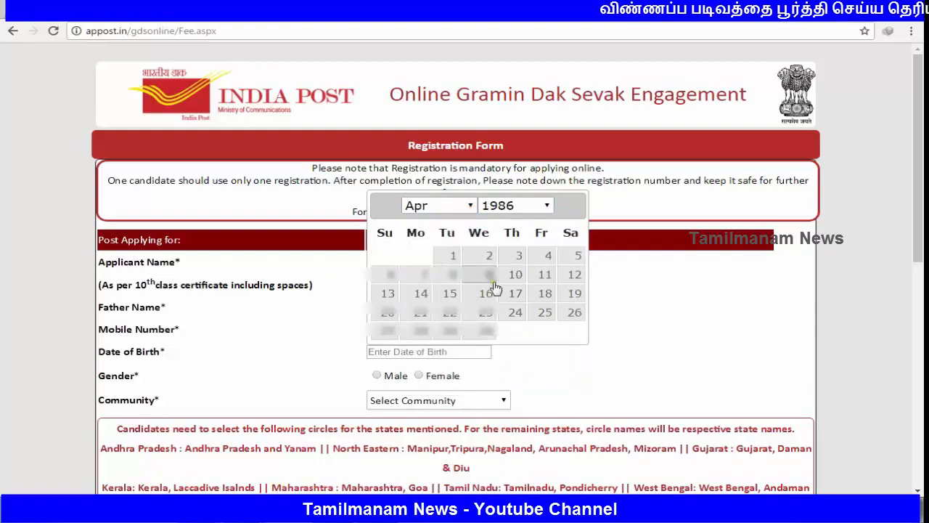
pyautogui.click(449, 296)
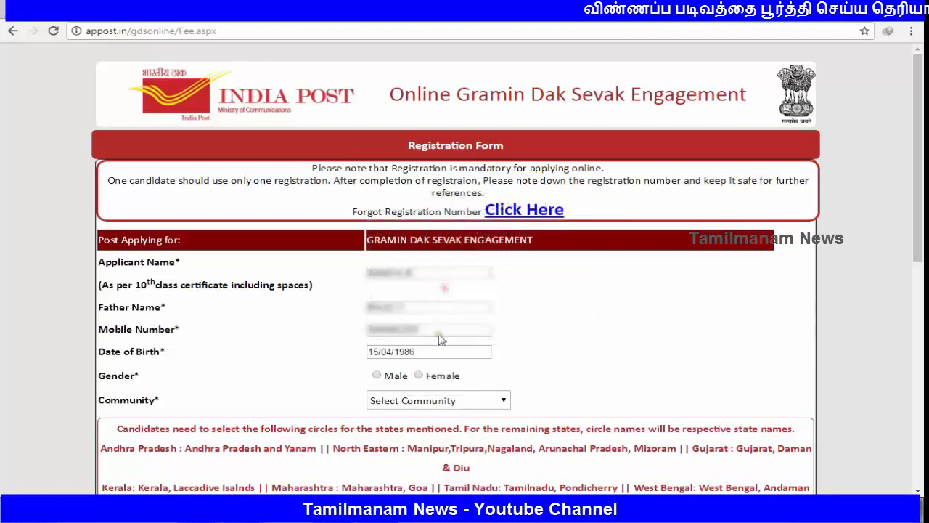
# Set gender to Female and community to ST
pyautogui.click(432, 379)
pyautogui.click(432, 401)
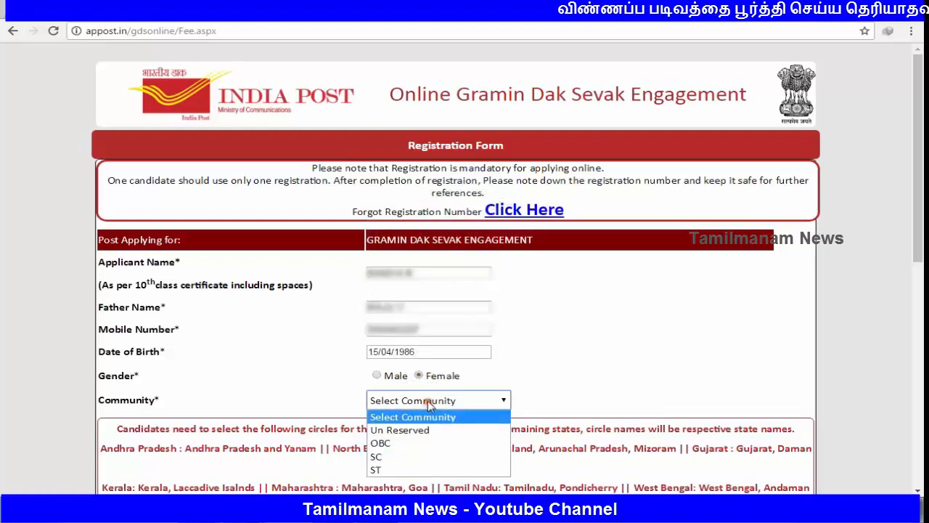
pyautogui.scroll(-2, 421, 363)
pyautogui.click(411, 269)
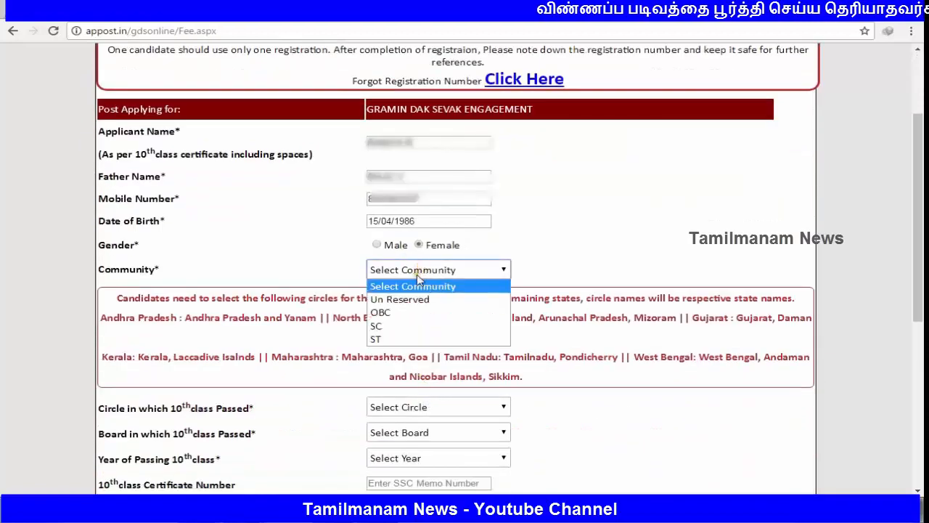
pyautogui.click(392, 340)
pyautogui.scroll(-2, 398, 320)
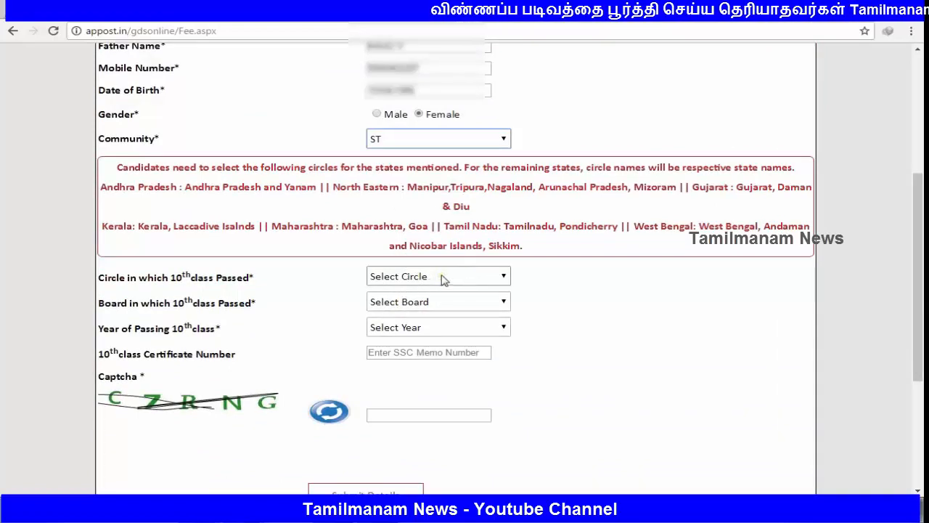
# Set the circle to Tamilnadu and the board to Secondary School Leaving Certificate upto September 2011
pyautogui.click(445, 279)
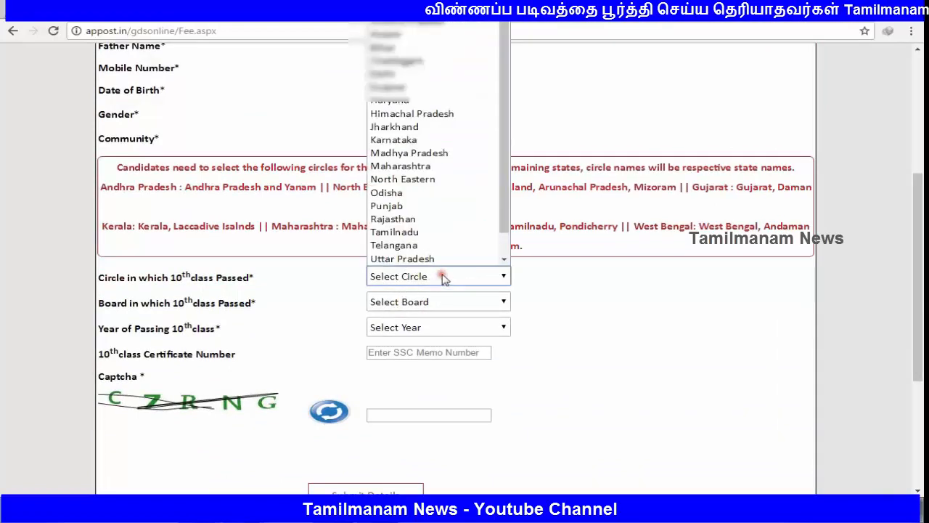
pyautogui.click(444, 240)
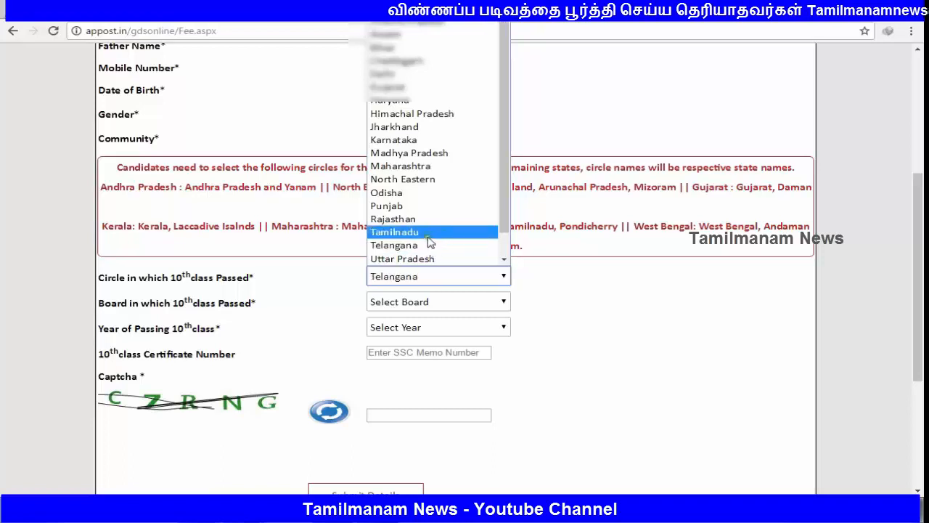
pyautogui.click(428, 233)
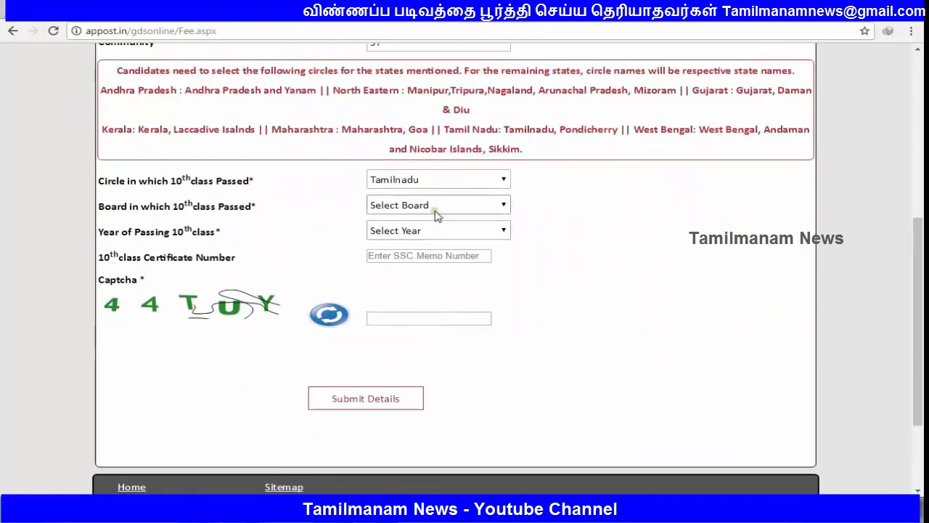
pyautogui.click(435, 209)
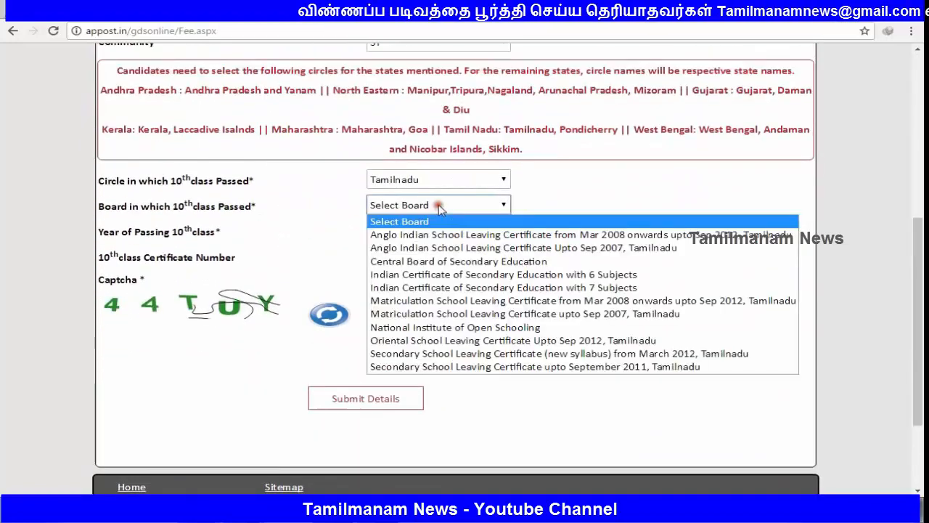
pyautogui.click(455, 368)
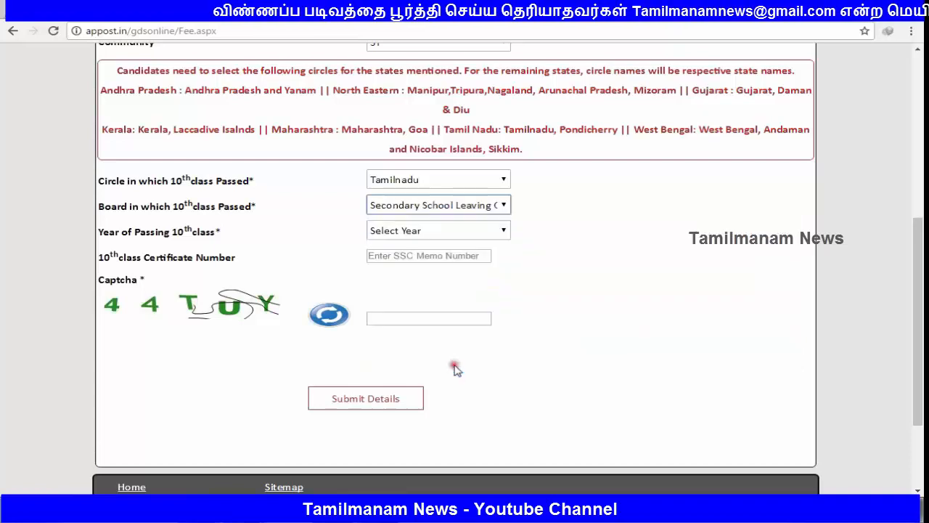
# Choose 2002 as the passing year, then enter the certificate number and the captcha
pyautogui.click(447, 232)
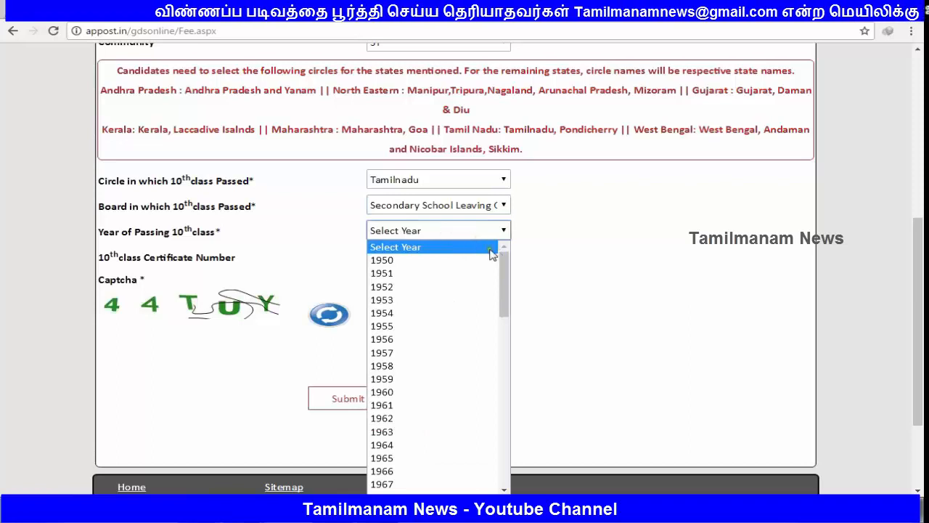
pyautogui.moveTo(501, 267); pyautogui.dragTo(498, 417)
pyautogui.click(412, 365)
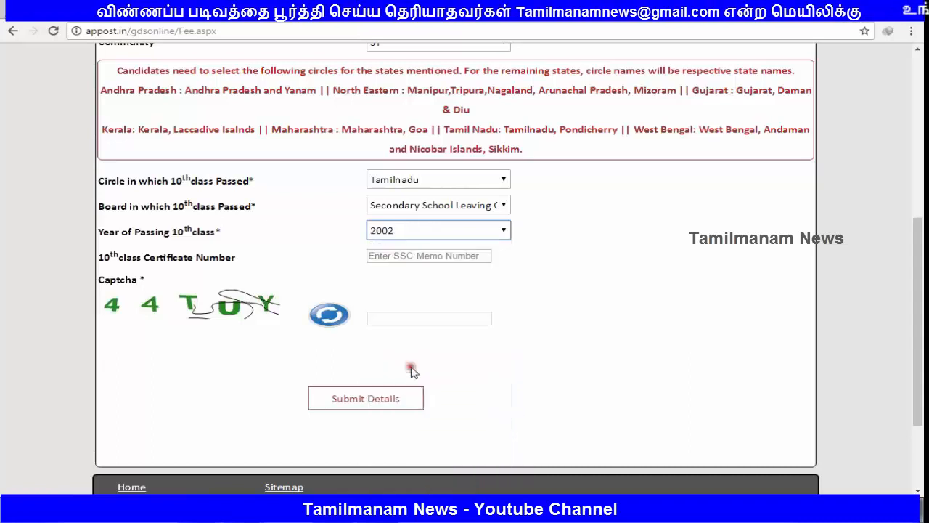
pyautogui.click(408, 258)
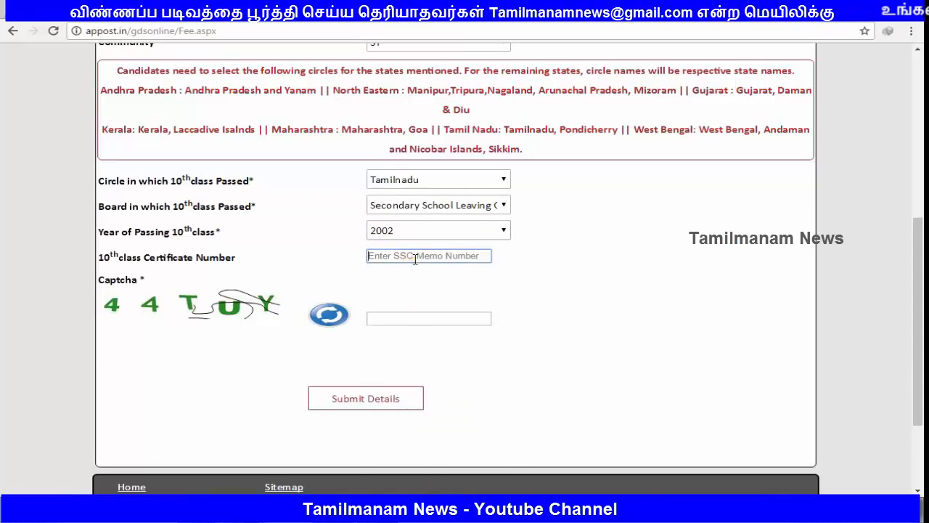
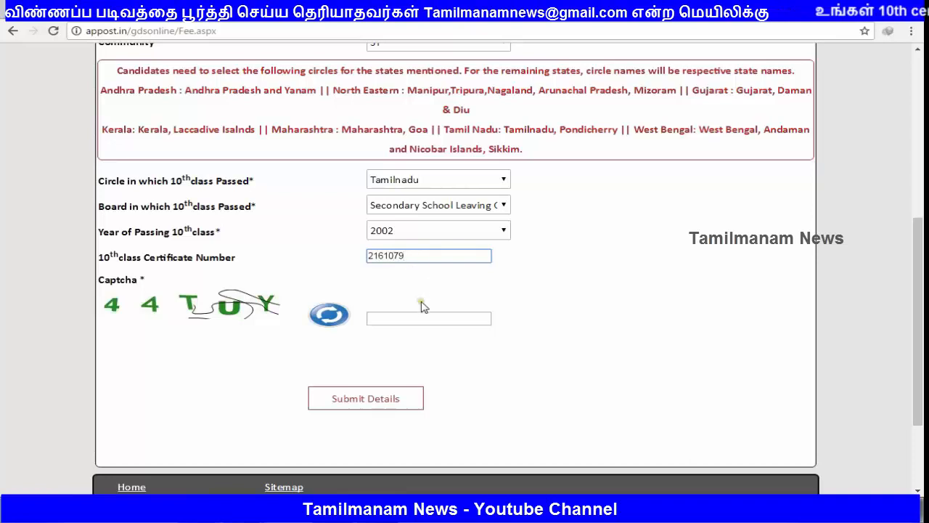
pyautogui.click(402, 318)
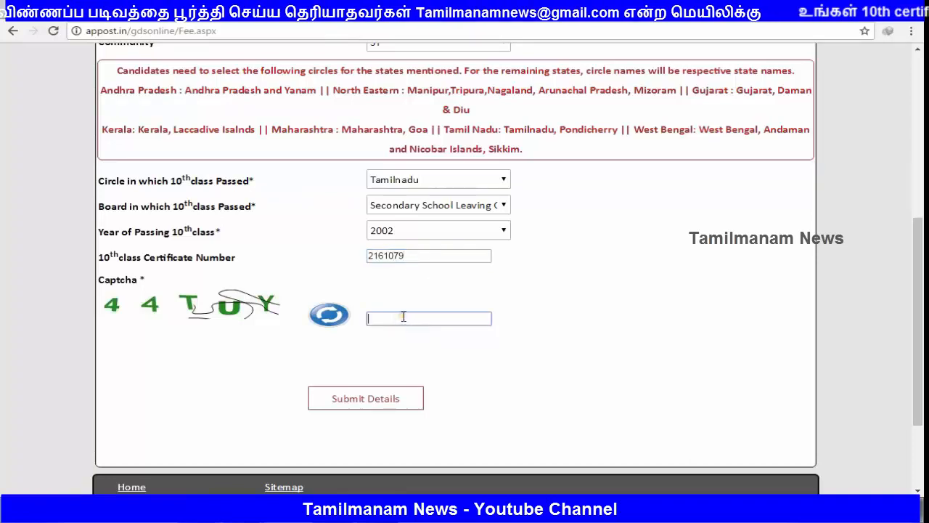
pyautogui.write('44')
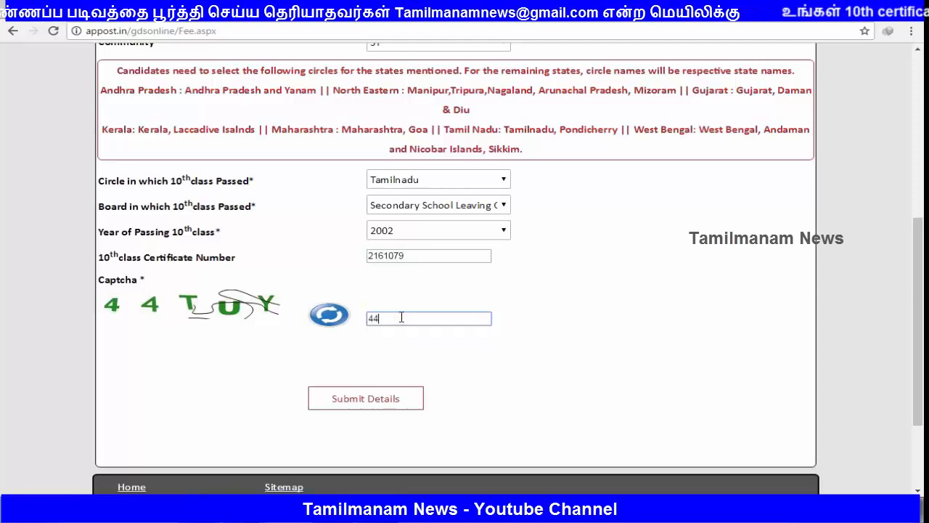
pyautogui.write('t')
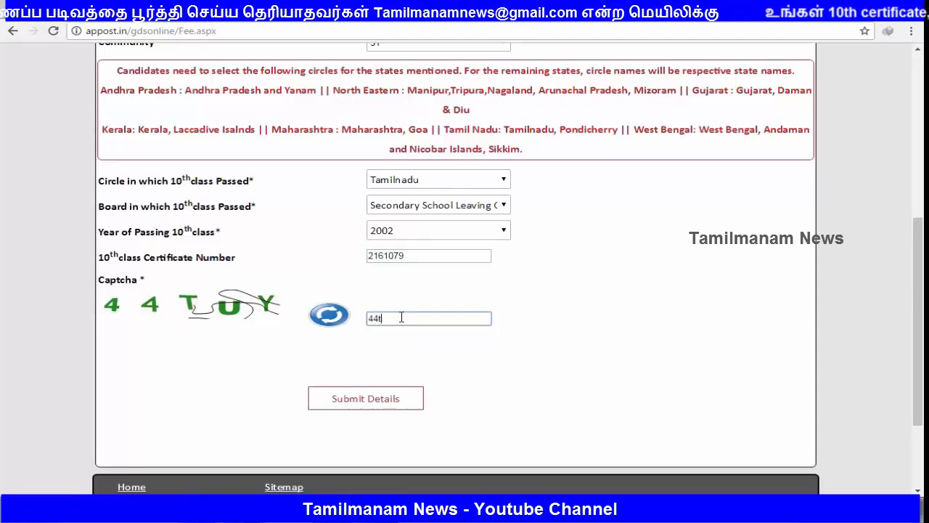
pyautogui.write('TUY')
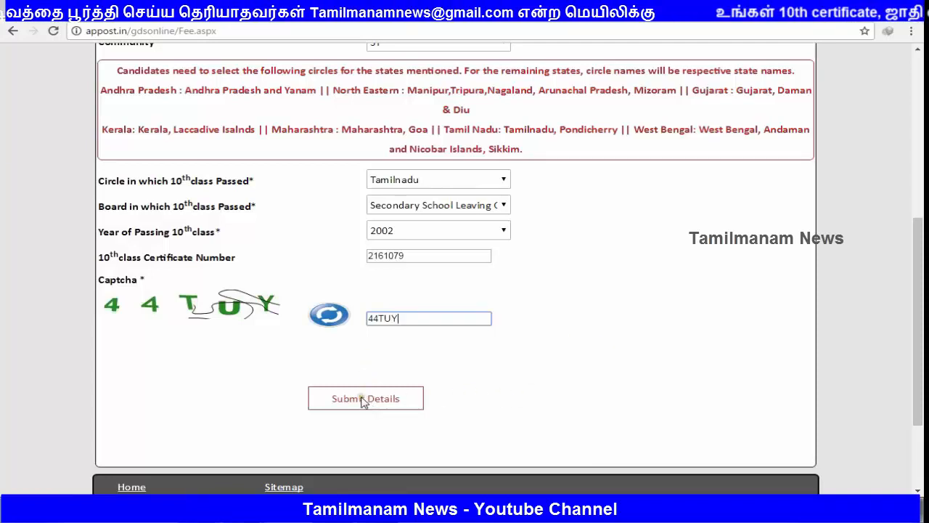
# Submit the 10th-class details and send the registration slip to the printer
pyautogui.click(361, 399)
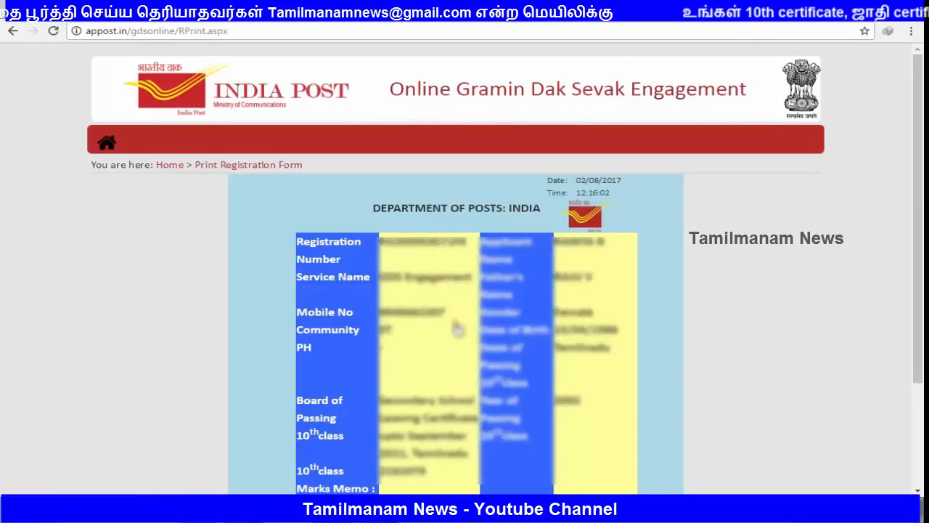
pyautogui.scroll(-2, 457, 330)
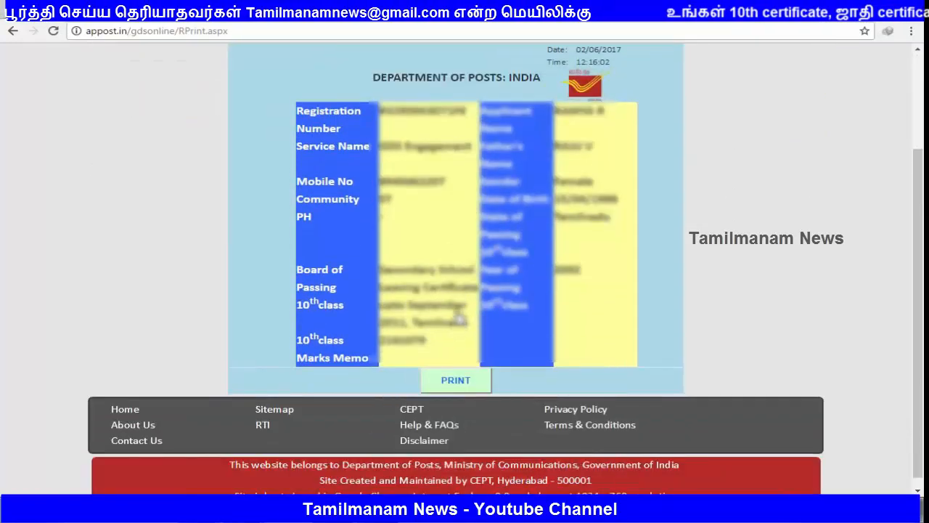
pyautogui.click(457, 382)
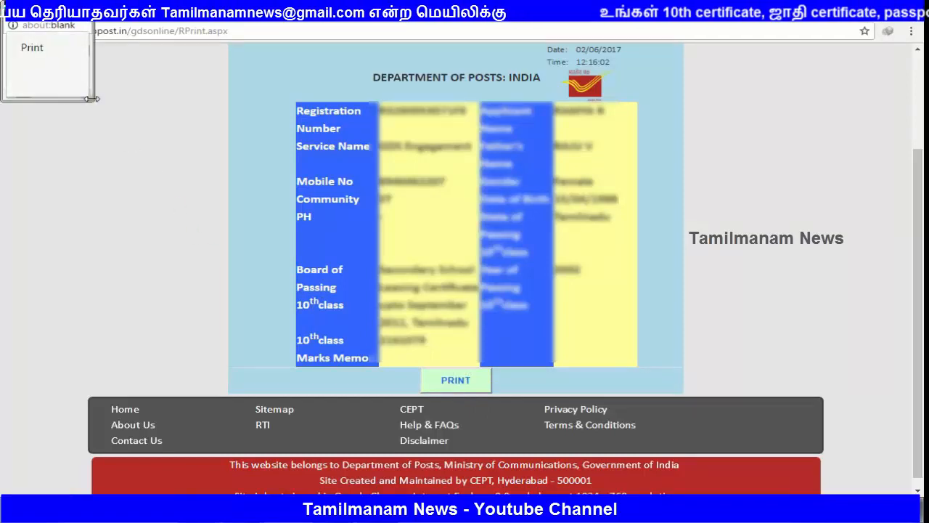
pyautogui.moveTo(94, 104); pyautogui.dragTo(257, 205)
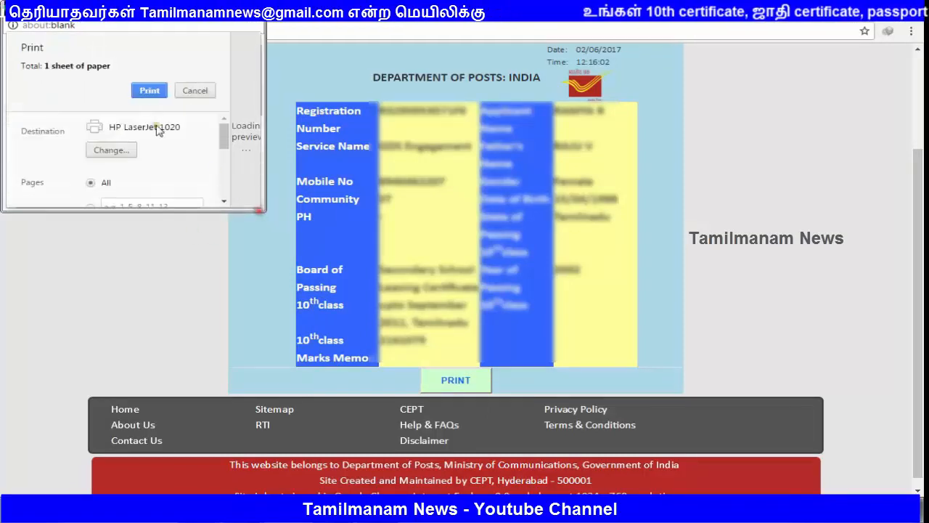
pyautogui.click(149, 92)
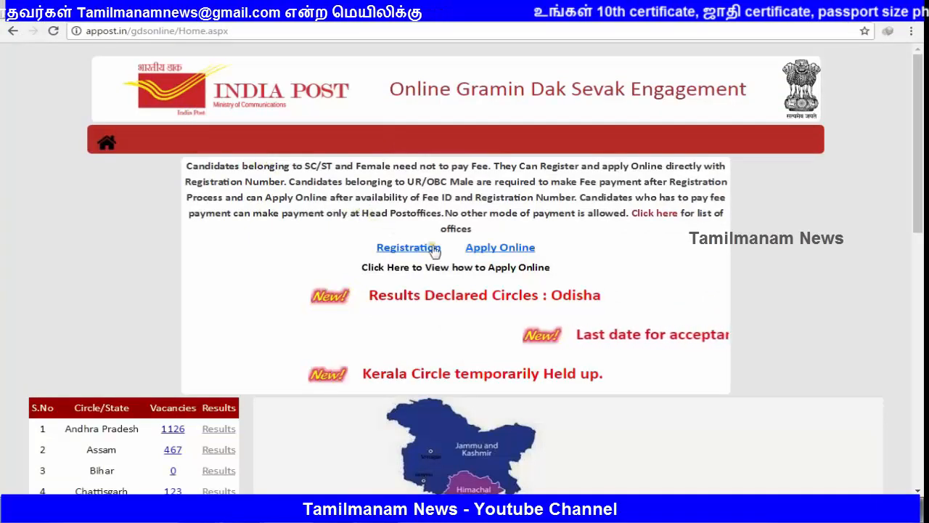
# Under Apply Online, enter the registration number and choose Tamilnadu as the circle
pyautogui.click(486, 253)
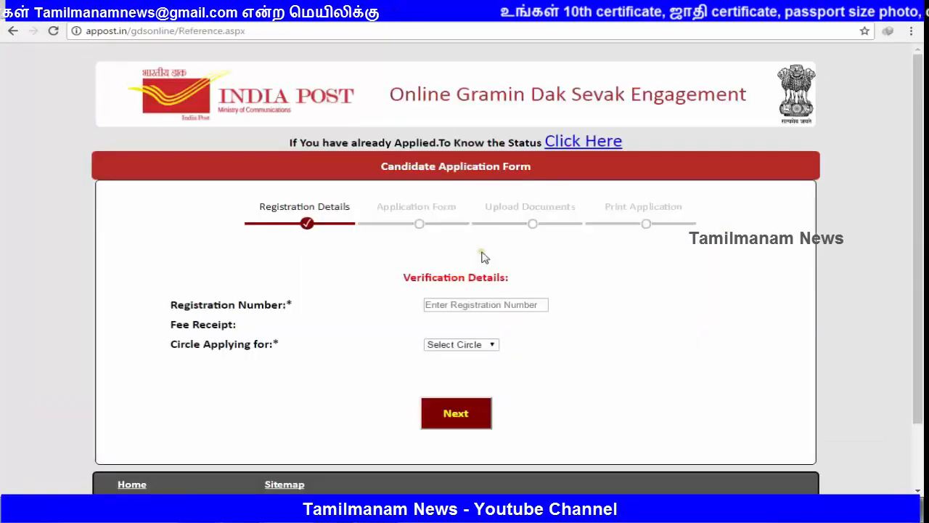
pyautogui.click(462, 303)
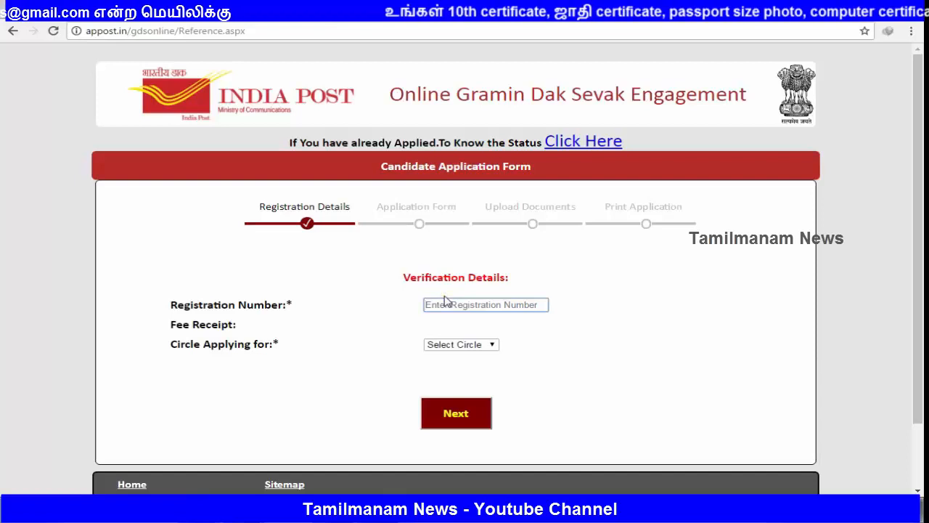
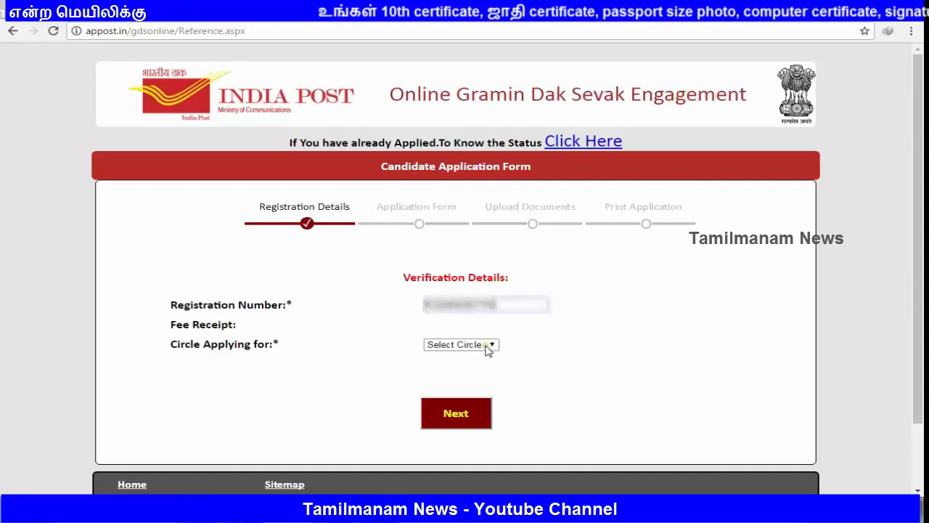
pyautogui.click(489, 347)
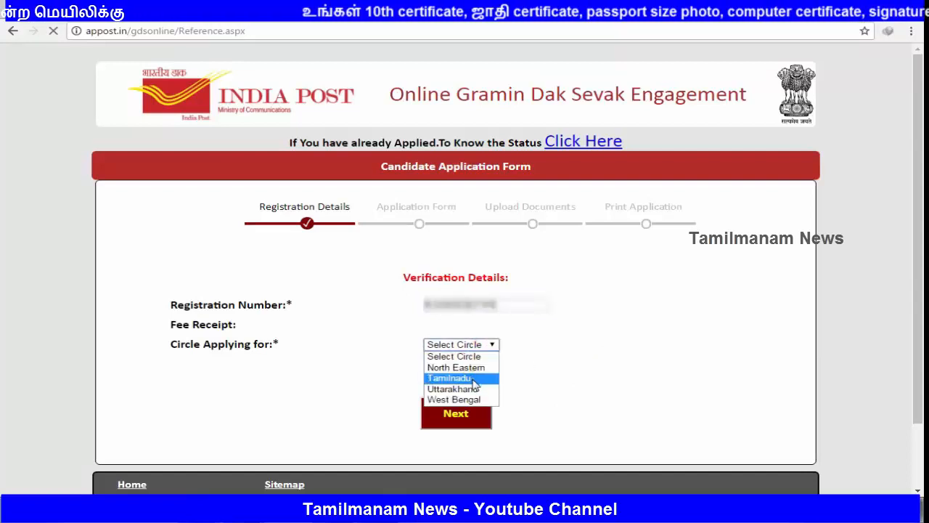
pyautogui.click(473, 378)
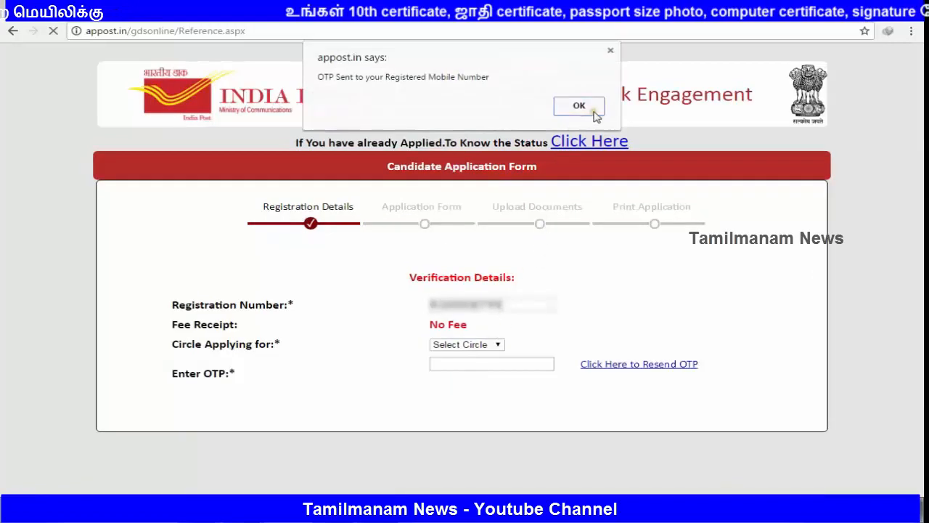
pyautogui.click(585, 105)
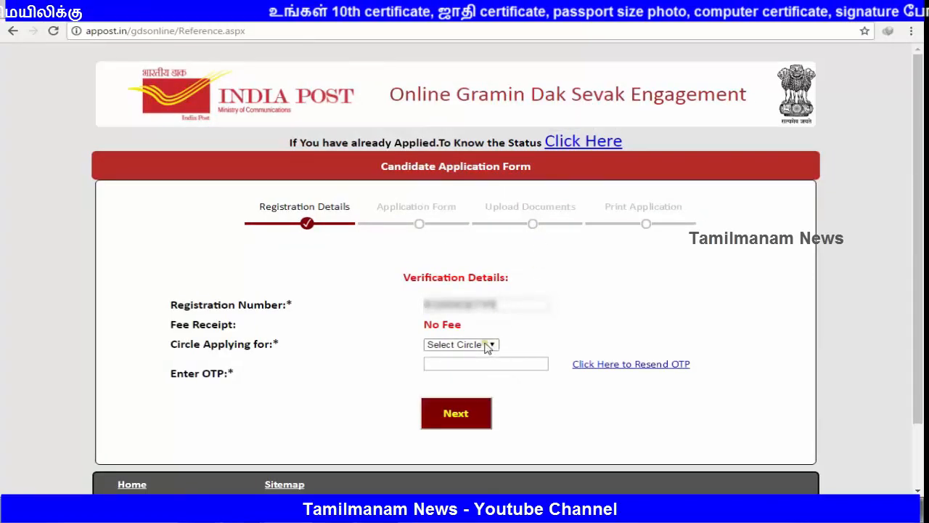
pyautogui.click(487, 347)
pyautogui.click(458, 376)
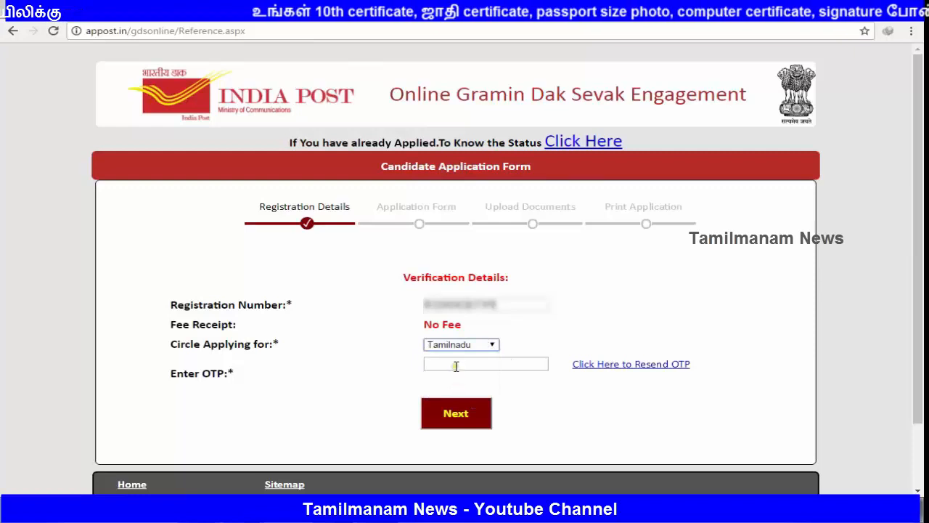
# Enter the received OTP and proceed to the application form
pyautogui.click(456, 366)
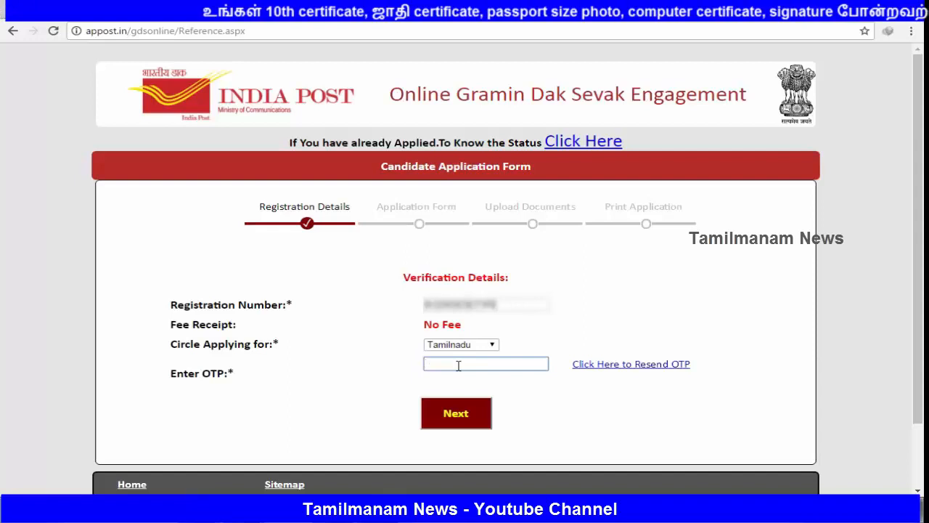
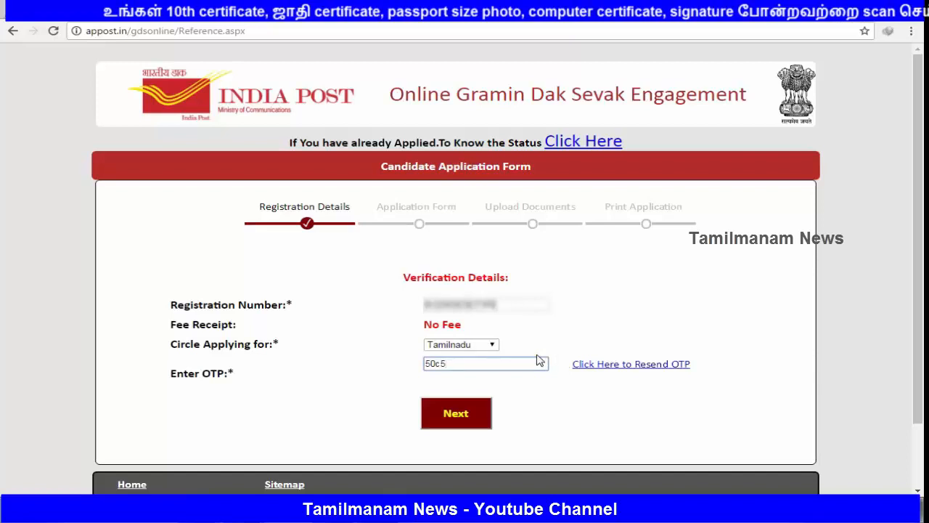
pyautogui.click(450, 414)
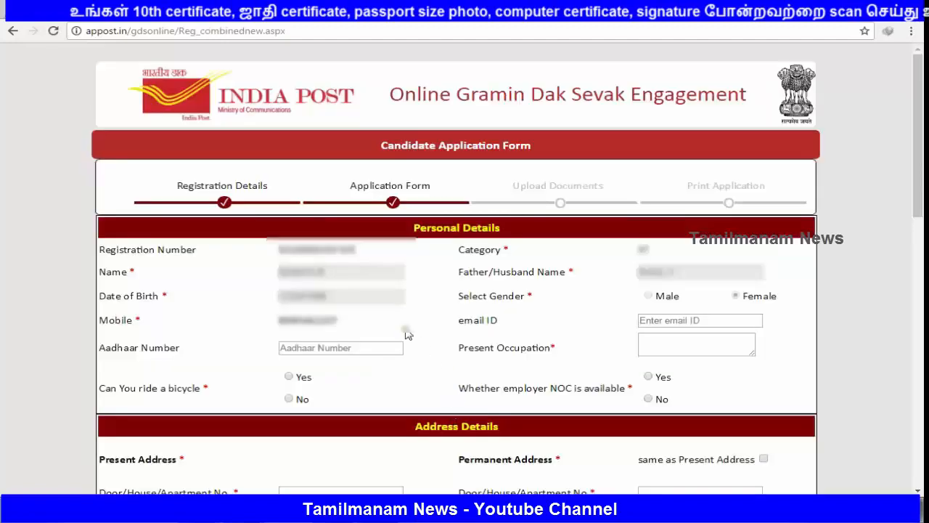
# Answer Yes to 'Can You ride a bicycle', select the email field, and open a new tab
pyautogui.scroll(-3, 359, 316)
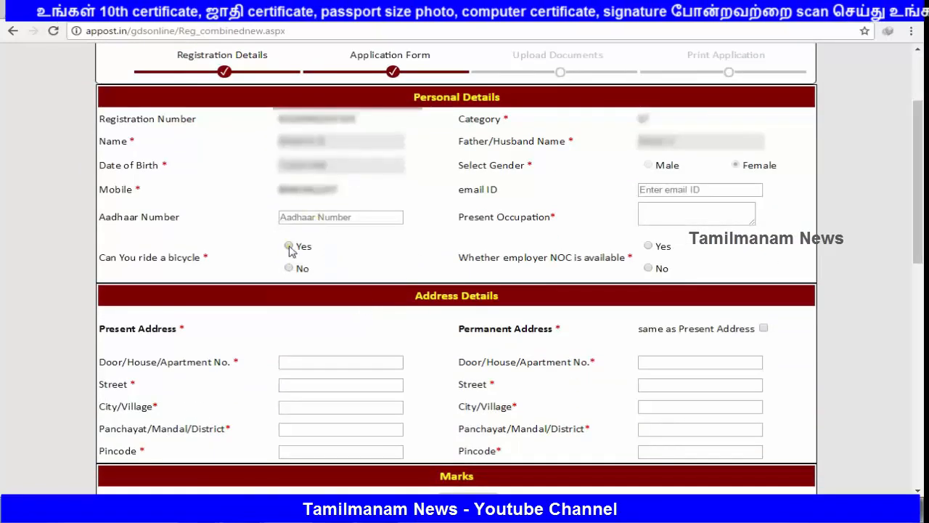
pyautogui.click(289, 248)
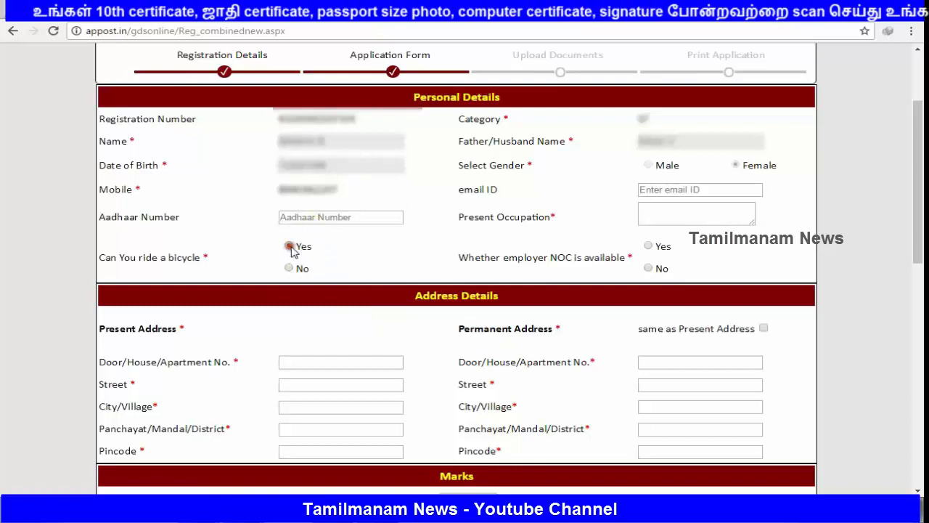
pyautogui.click(683, 191)
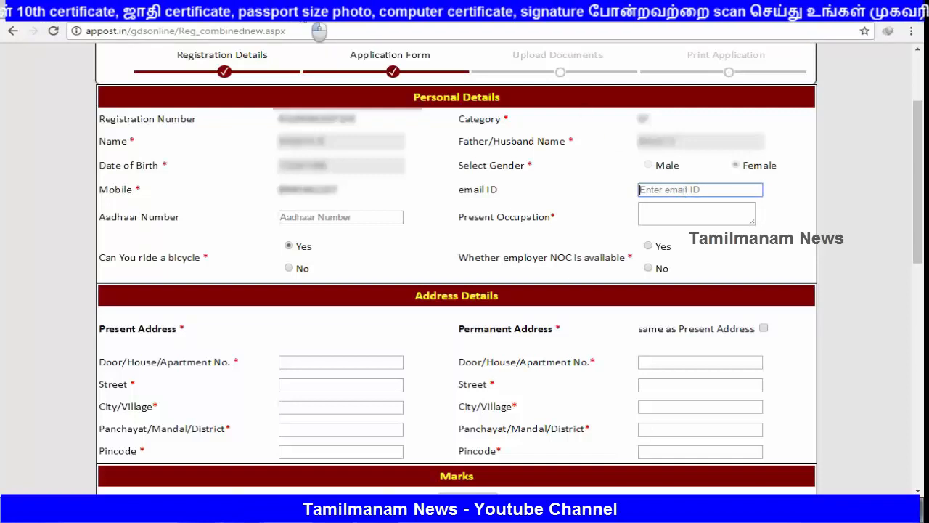
pyautogui.hotkey('ctrl', 't')
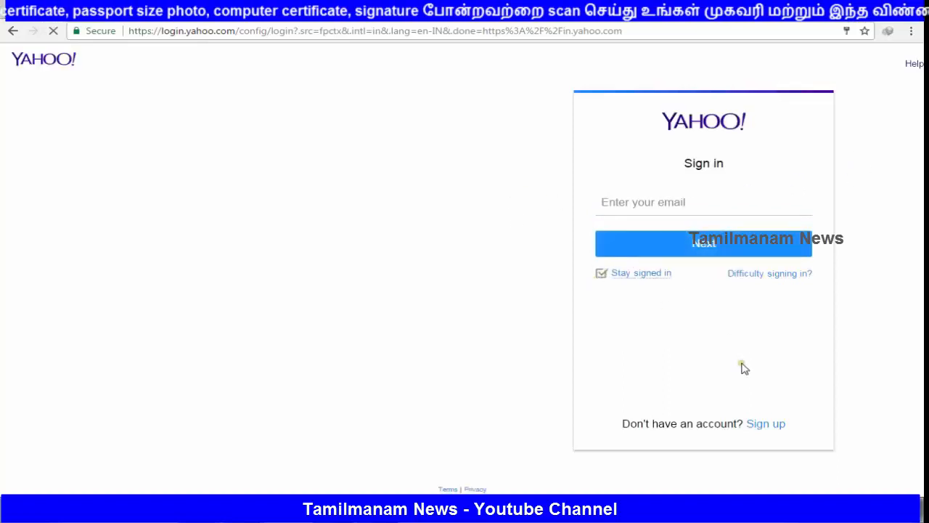
# Open Yahoo's sign-up form and enter the first name, last name and desired Yahoo address
pyautogui.click(761, 426)
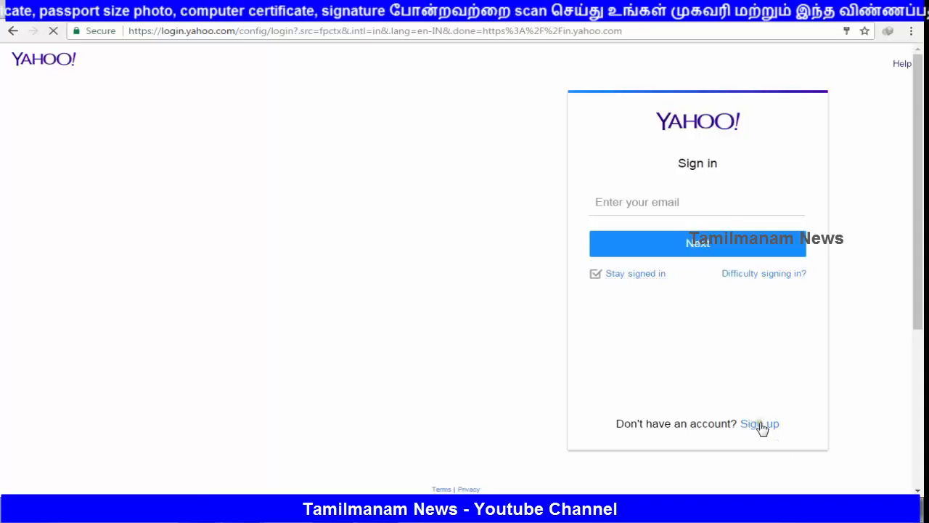
pyautogui.click(762, 426)
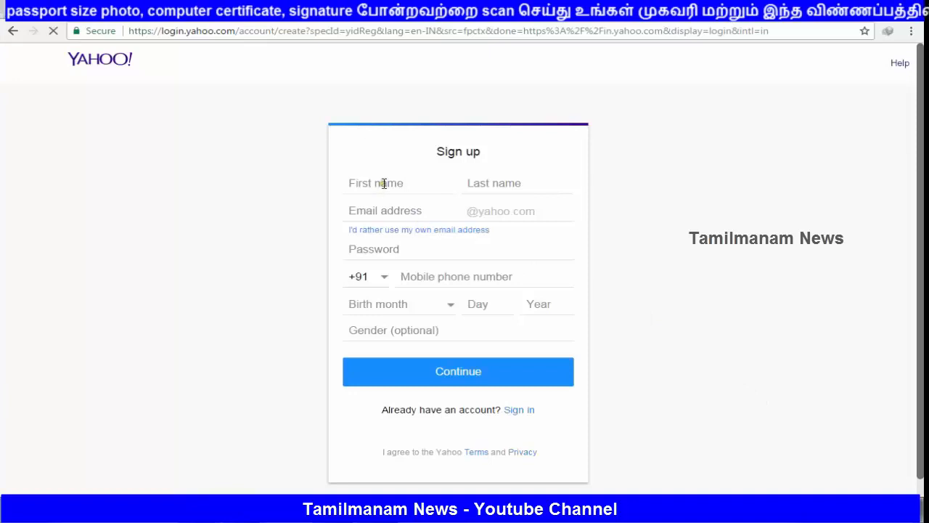
pyautogui.click(375, 181)
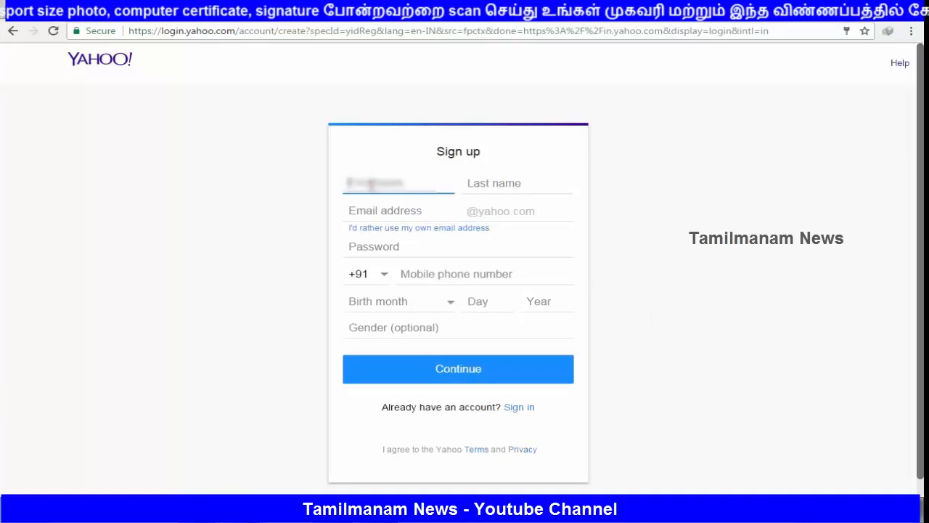
pyautogui.write('ramesh')
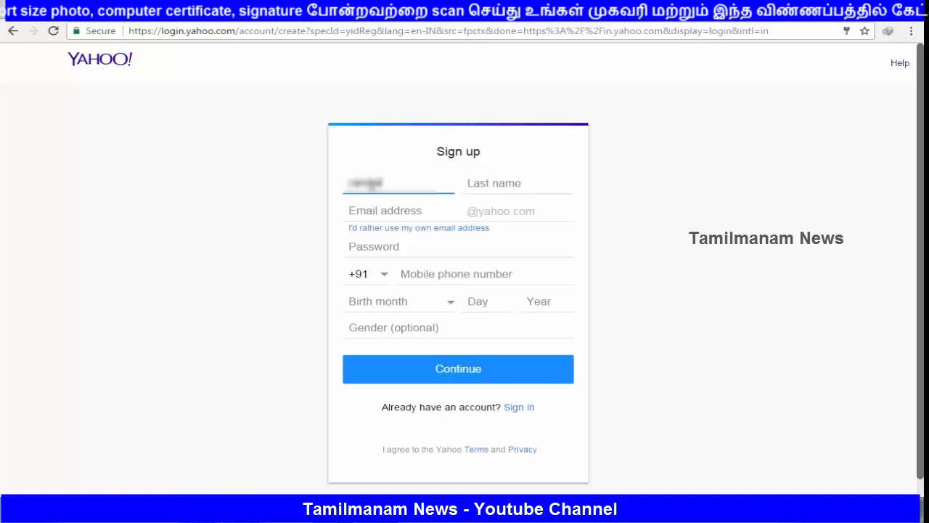
pyautogui.press('Tab')
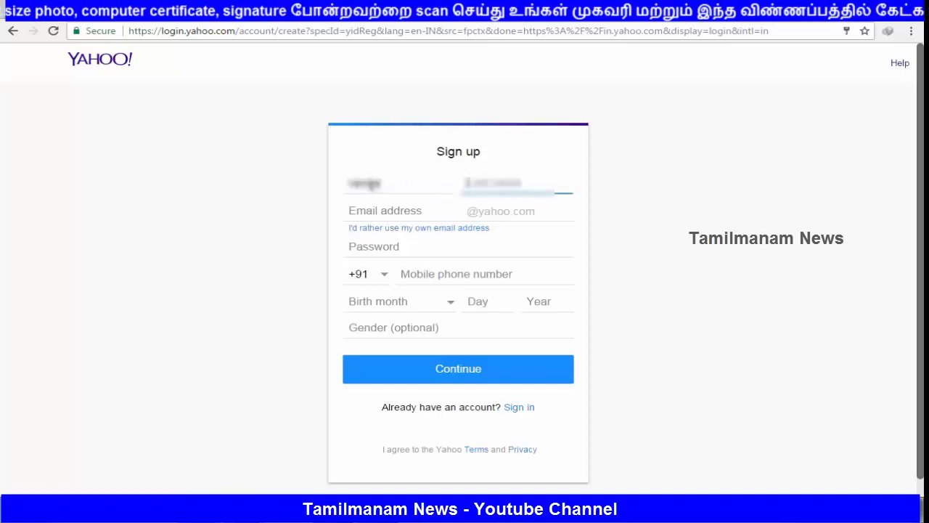
pyautogui.write('r')
pyautogui.press('Tab')
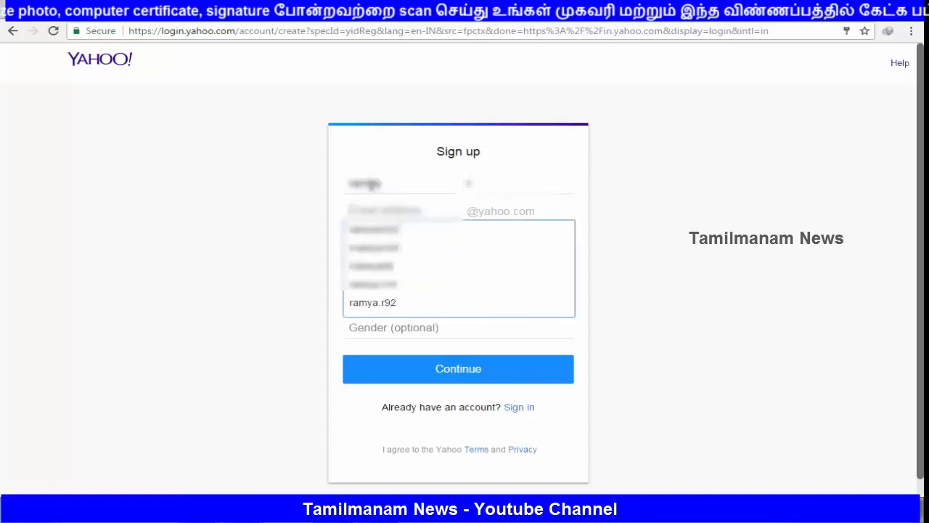
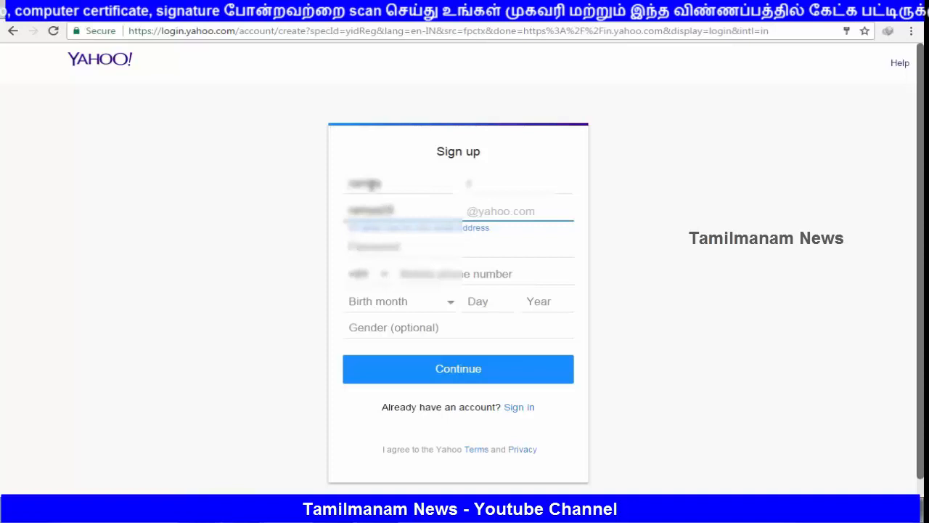
pyautogui.press('Tab')
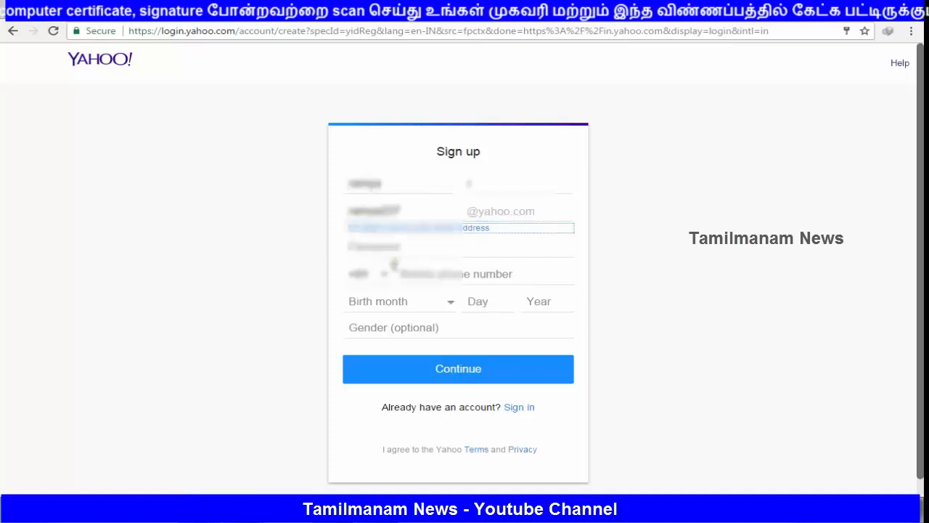
# Enter the mobile phone number and set the birth month to April
pyautogui.click(420, 276)
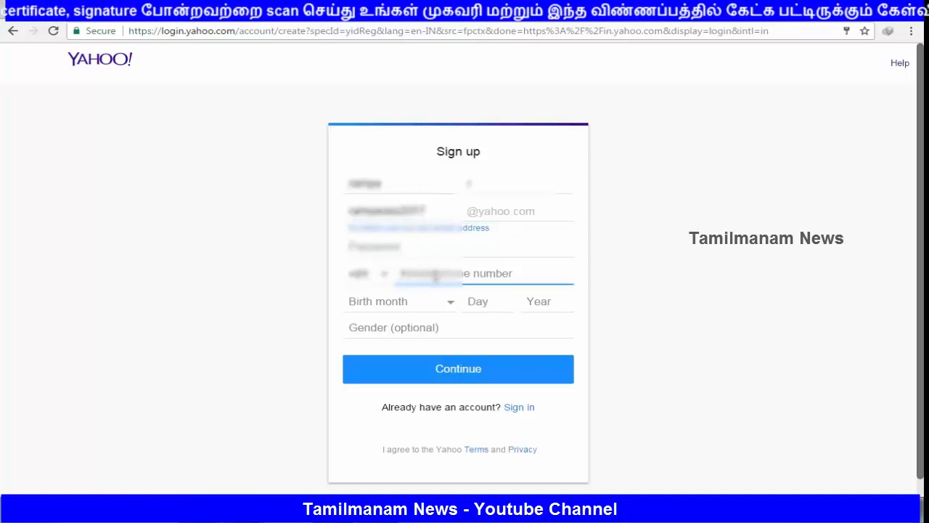
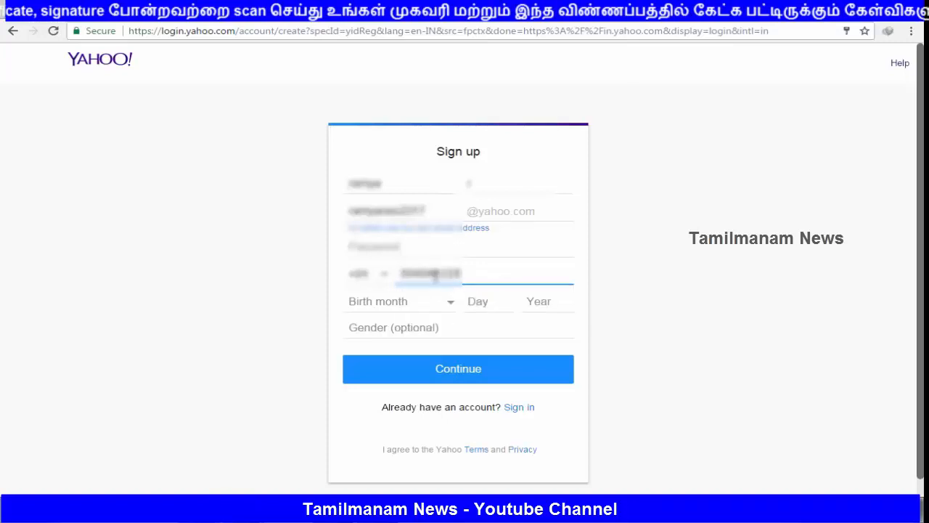
pyautogui.click(410, 248)
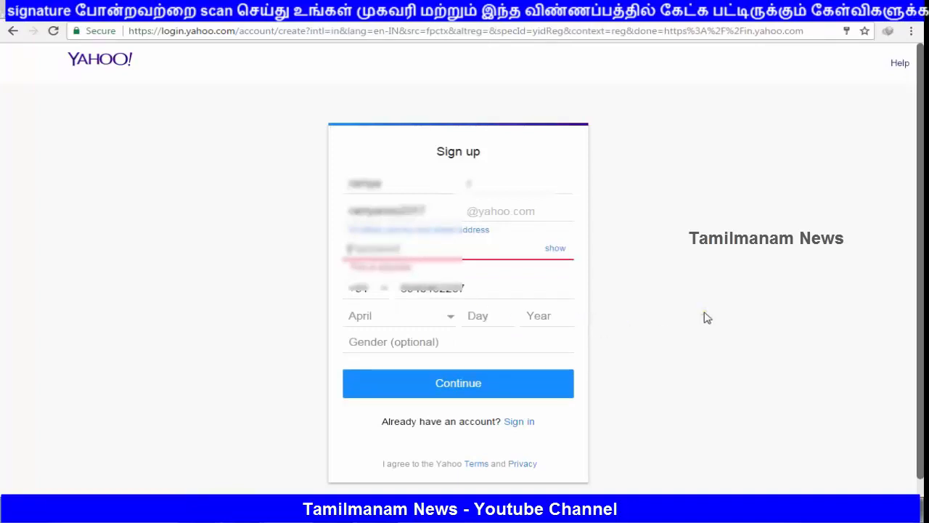
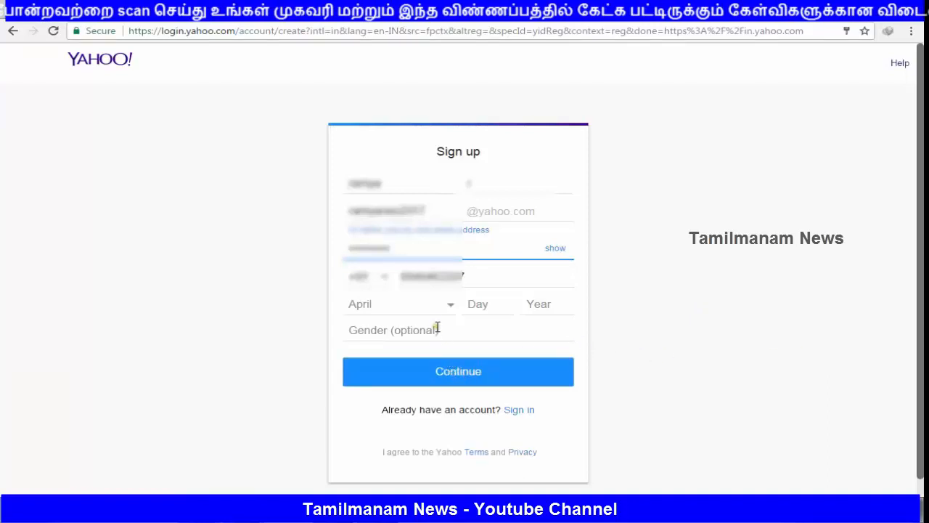
# Enter a password, birth day 15, year 1986 and gender Female, then submit
pyautogui.click(490, 304)
pyautogui.write('15')
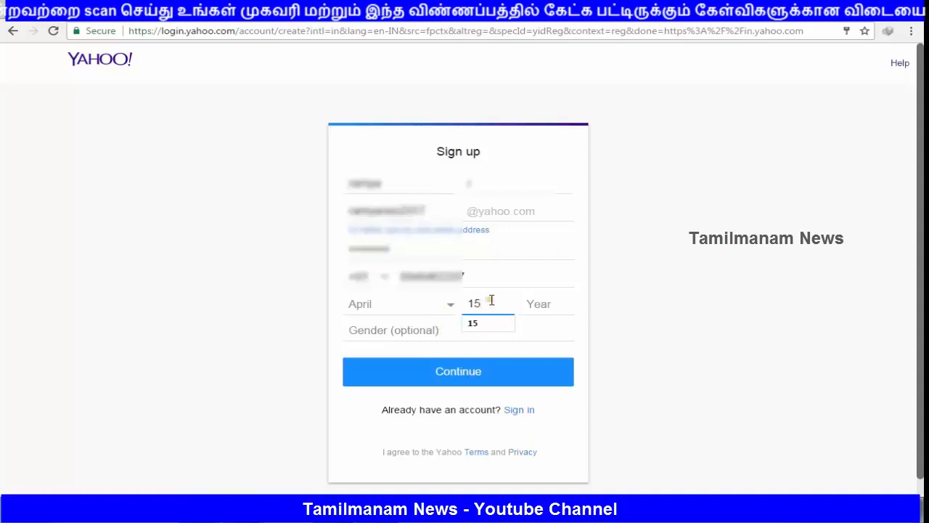
pyautogui.click(530, 303)
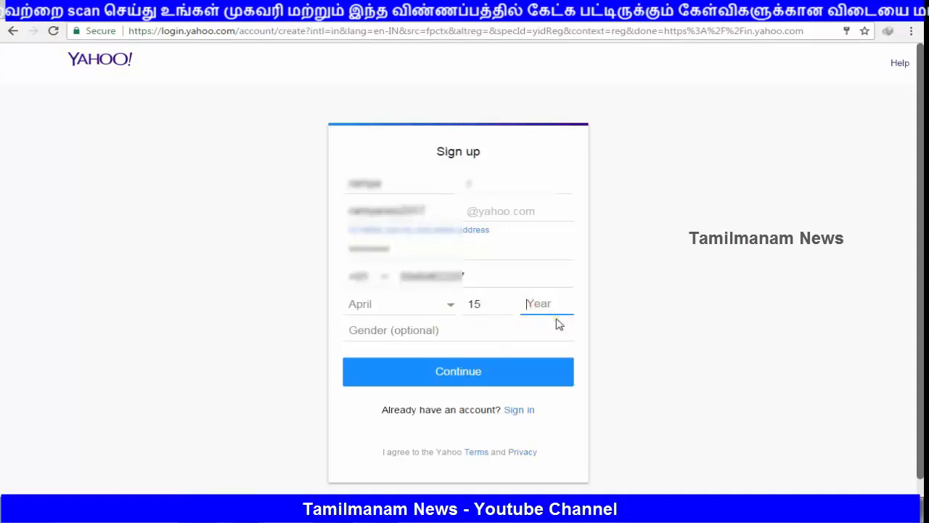
pyautogui.write('1986')
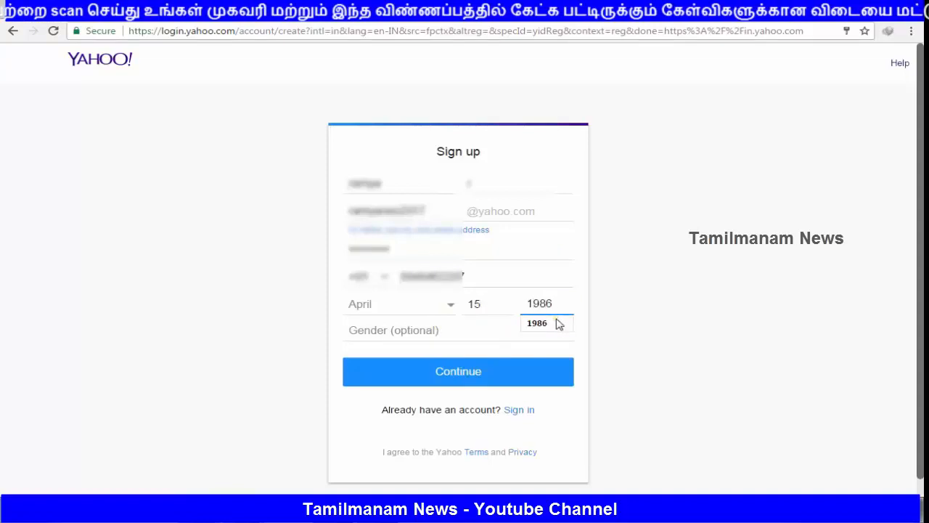
pyautogui.click(375, 328)
pyautogui.click(375, 348)
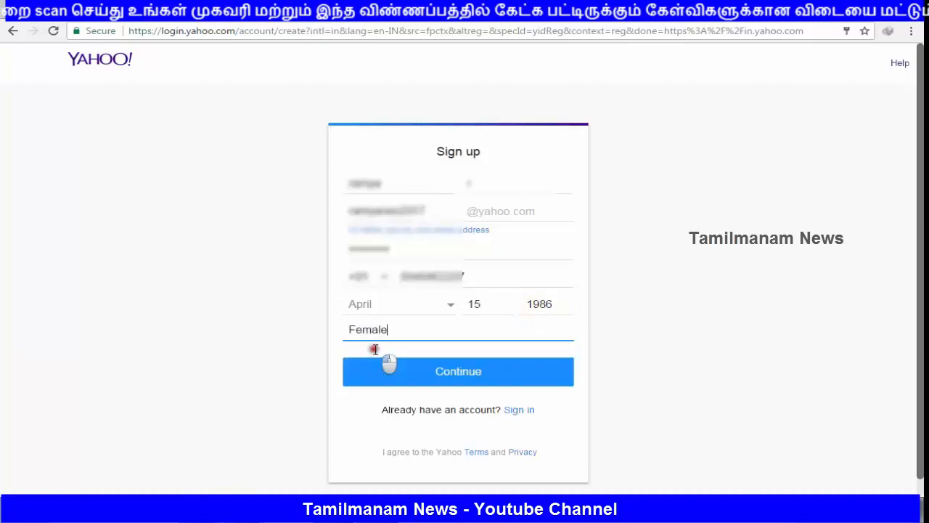
pyautogui.click(443, 375)
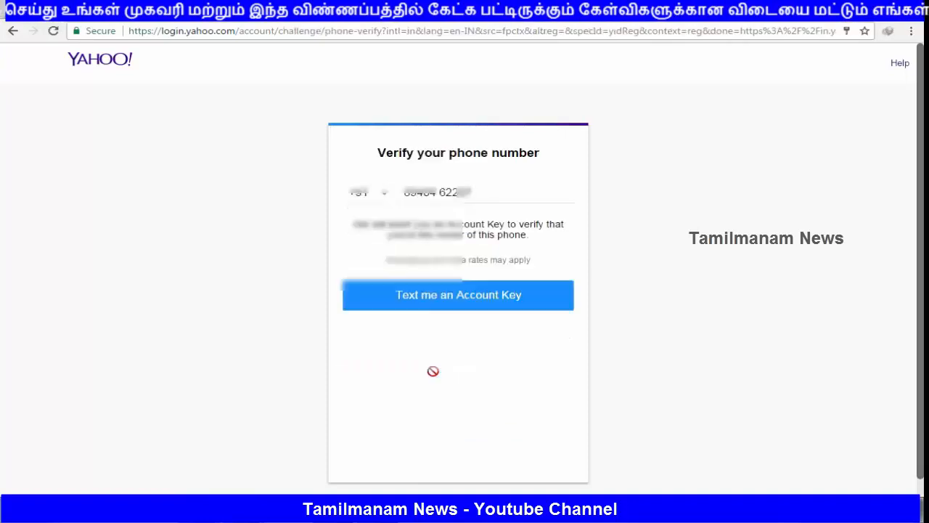
# Verify the phone with the texted account key and finish on the Congratulations page
pyautogui.click(441, 302)
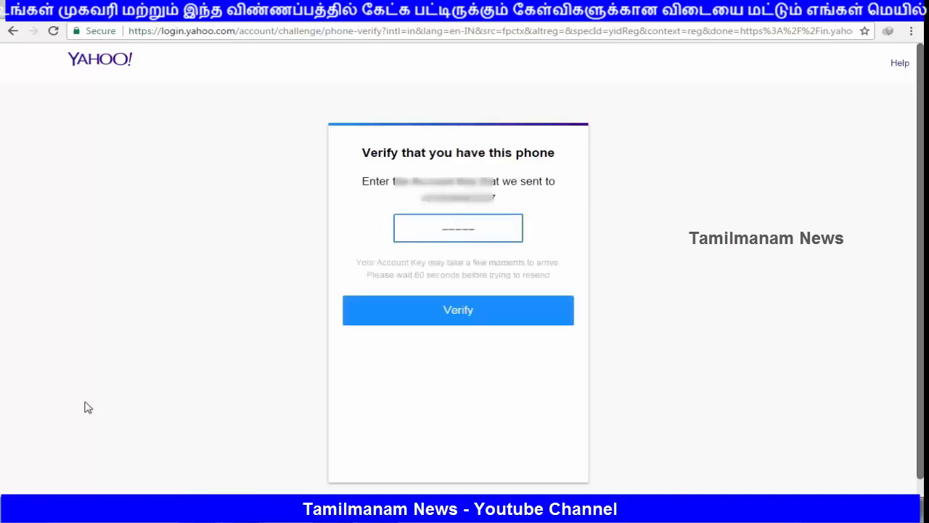
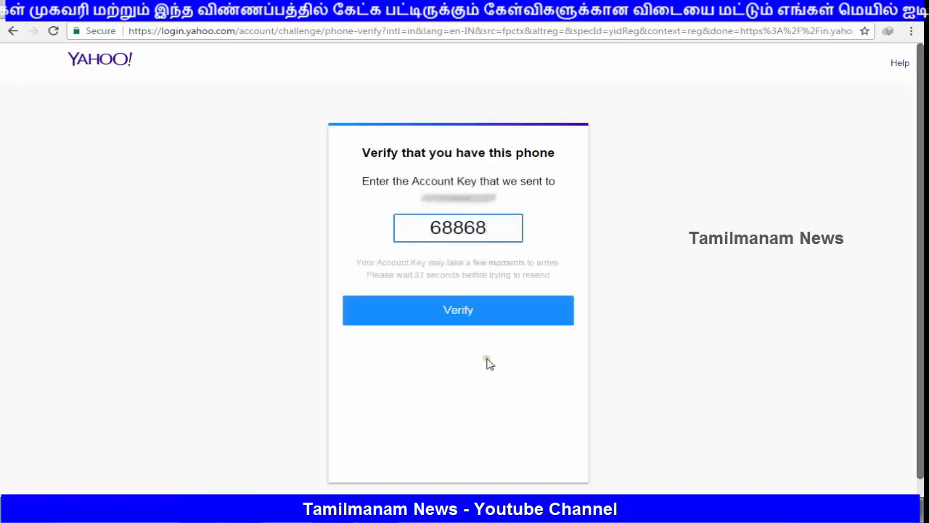
pyautogui.click(441, 322)
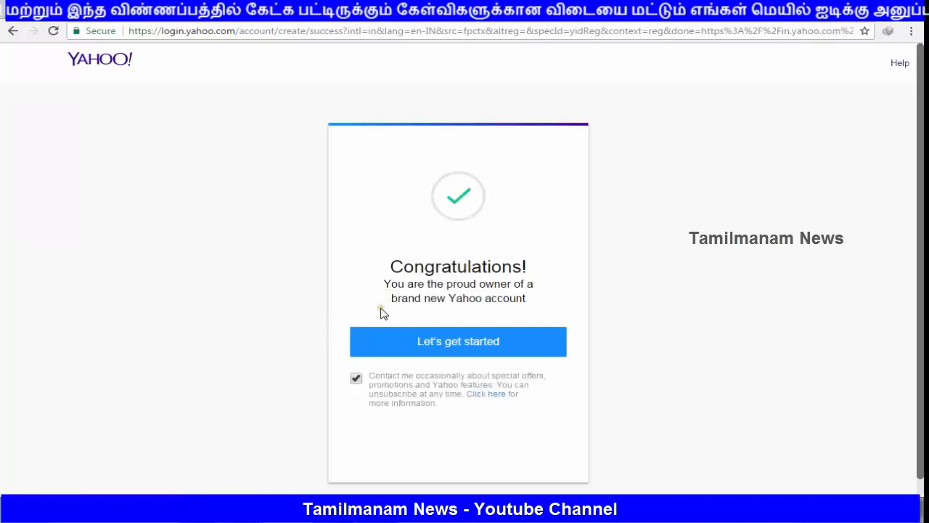
pyautogui.click(389, 340)
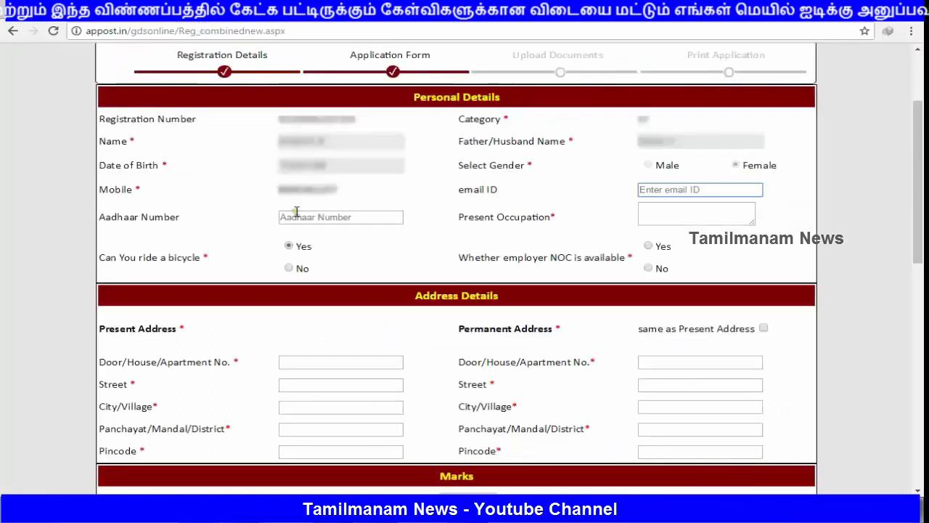
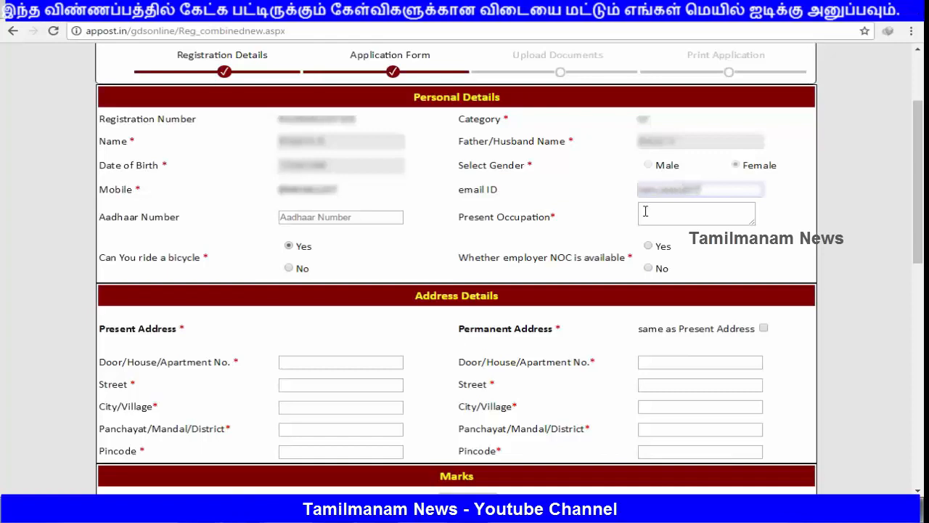
# Enter the applicant's email address, set the present occupation, and answer Yes to employer NOC
pyautogui.press('Tab')
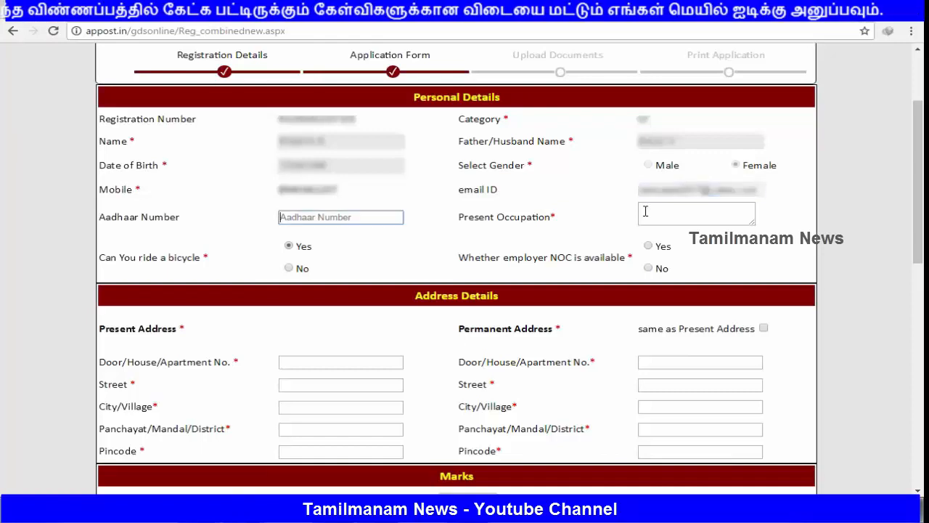
pyautogui.click(647, 212)
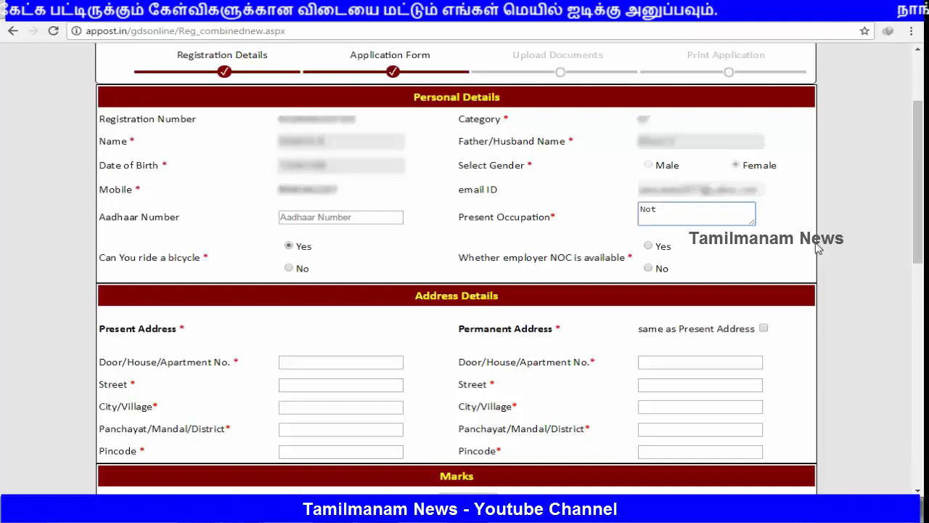
pyautogui.write('yet')
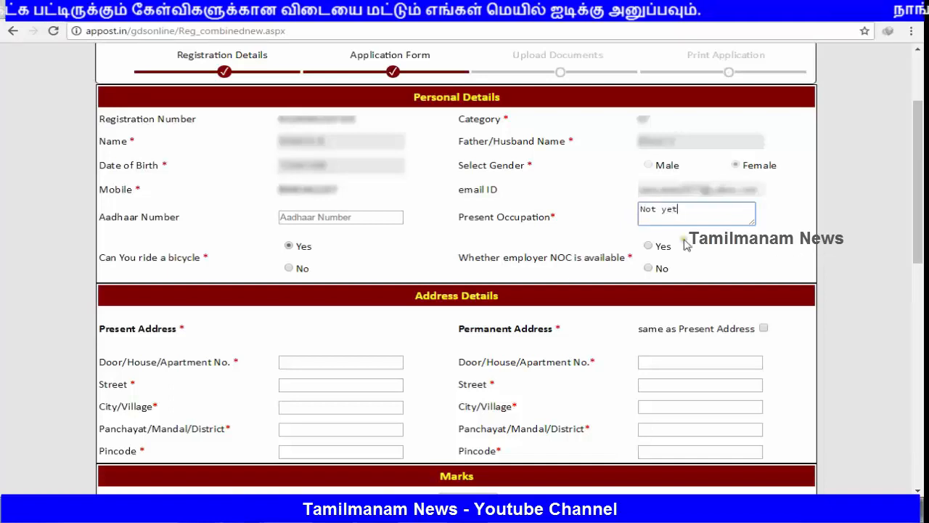
pyautogui.click(648, 246)
pyautogui.scroll(-2, 545, 260)
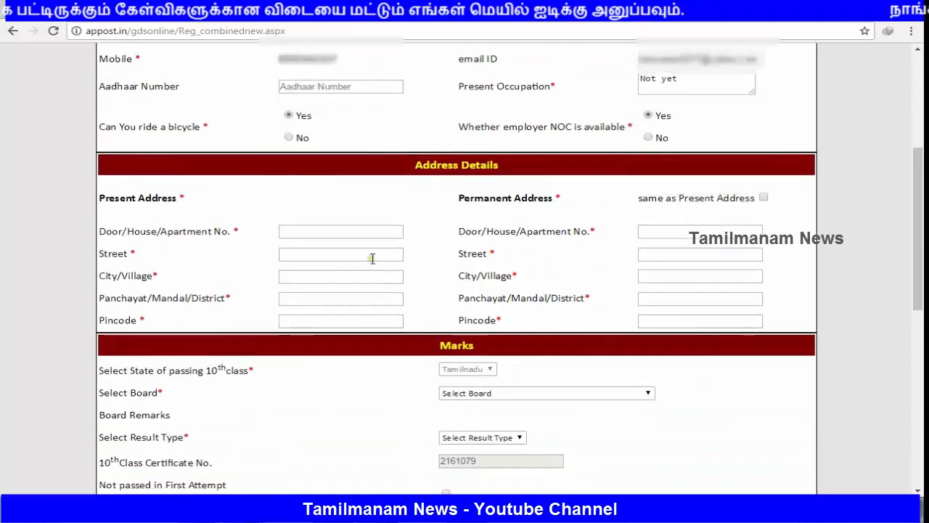
# Fill in the present address fields, then tick 'same as Present Address' to copy it to permanent
pyautogui.click(292, 233)
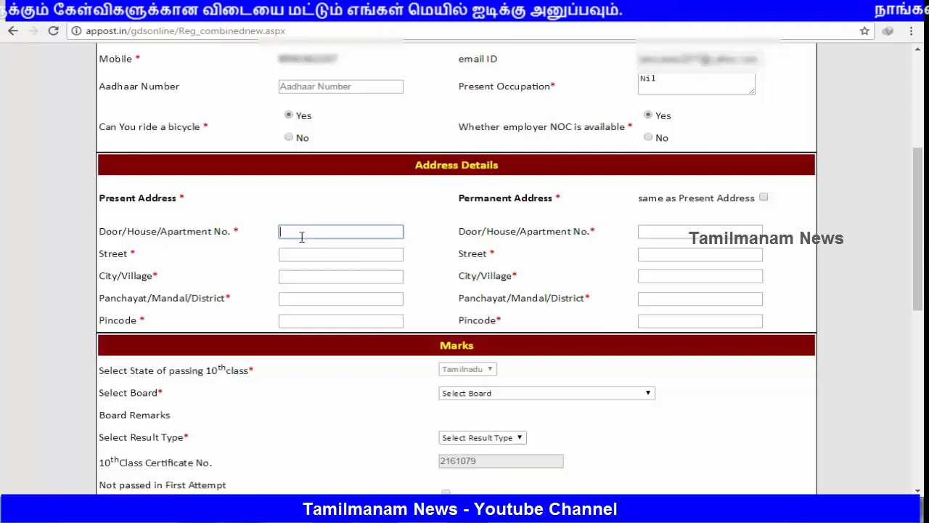
pyautogui.write('1')
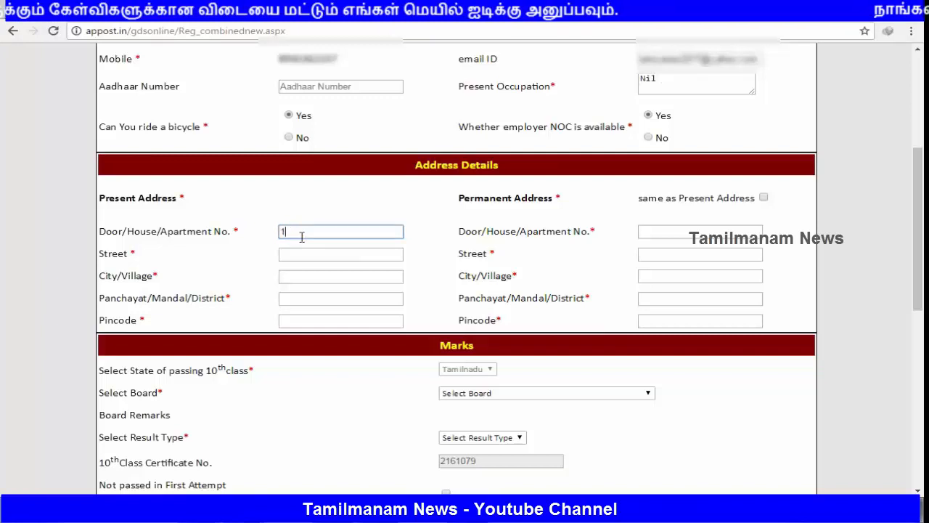
pyautogui.write('/80')
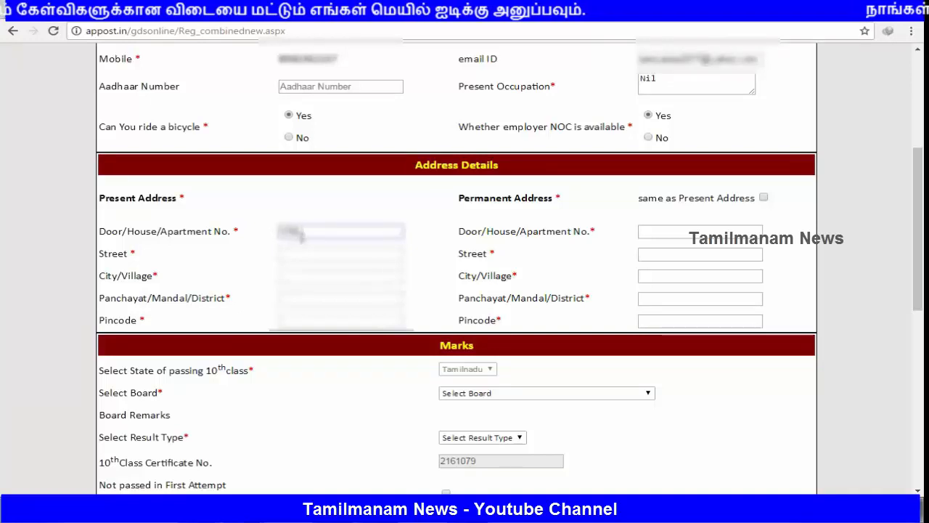
pyautogui.write('...')
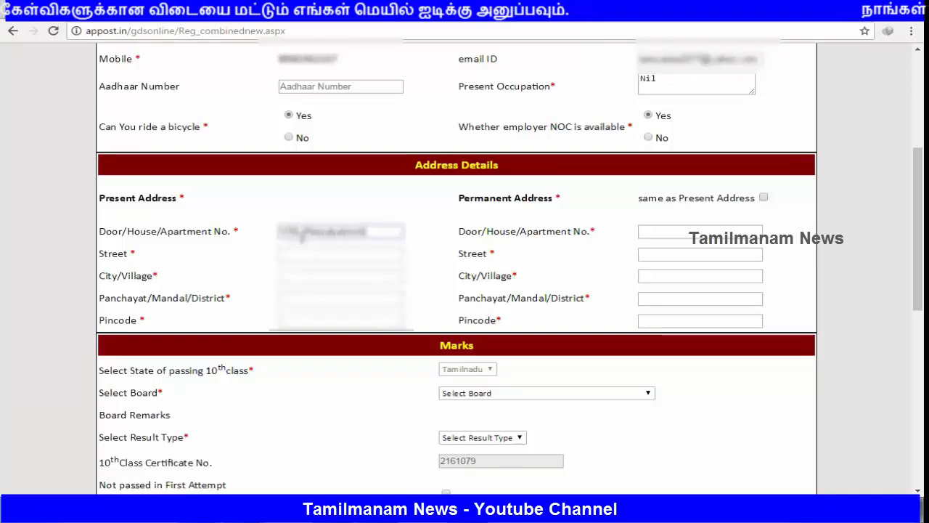
pyautogui.press('BackSpace')
pyautogui.press('BackSpace')
pyautogui.press('BackSpace')
pyautogui.press('BackSpace')
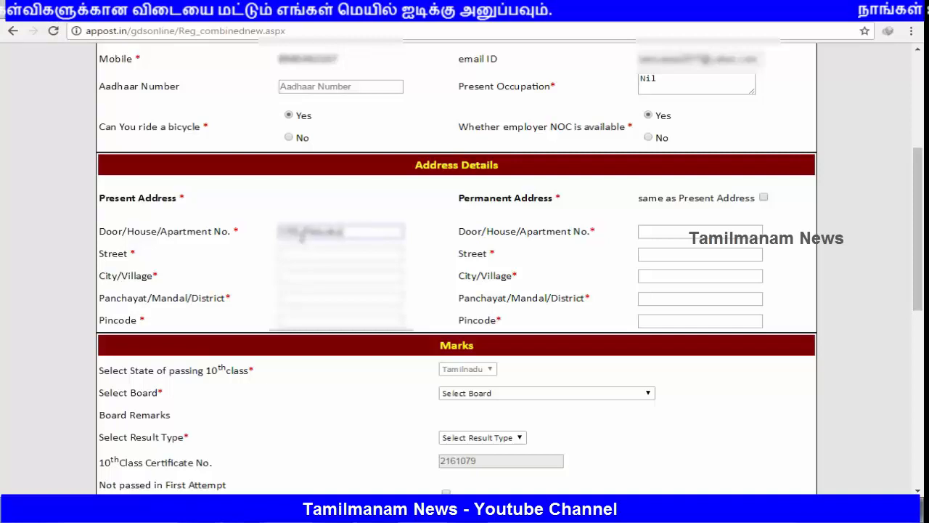
pyautogui.write('...')
pyautogui.press('Tab')
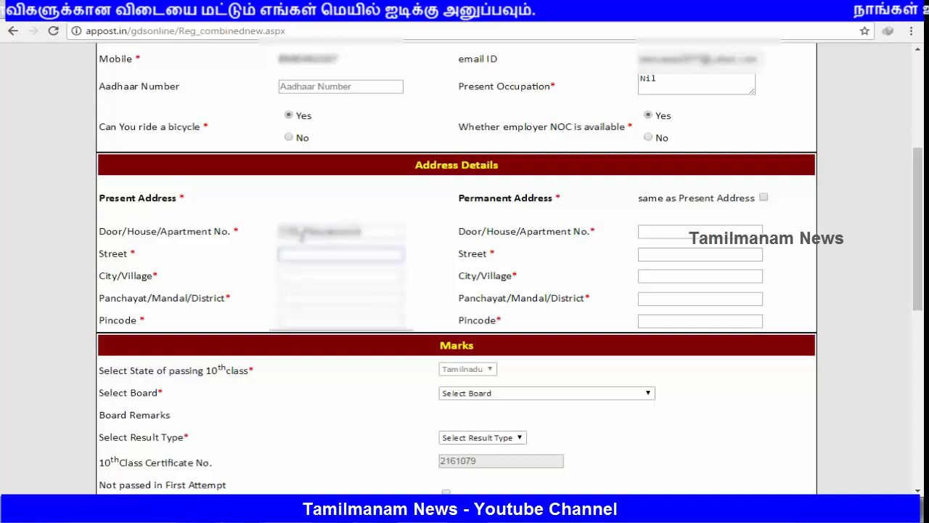
pyautogui.write('......')
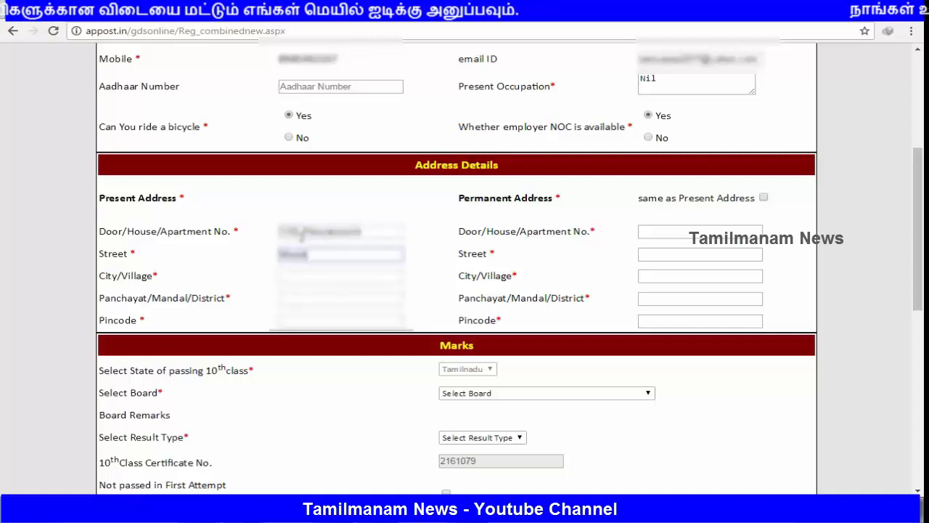
pyautogui.write('...')
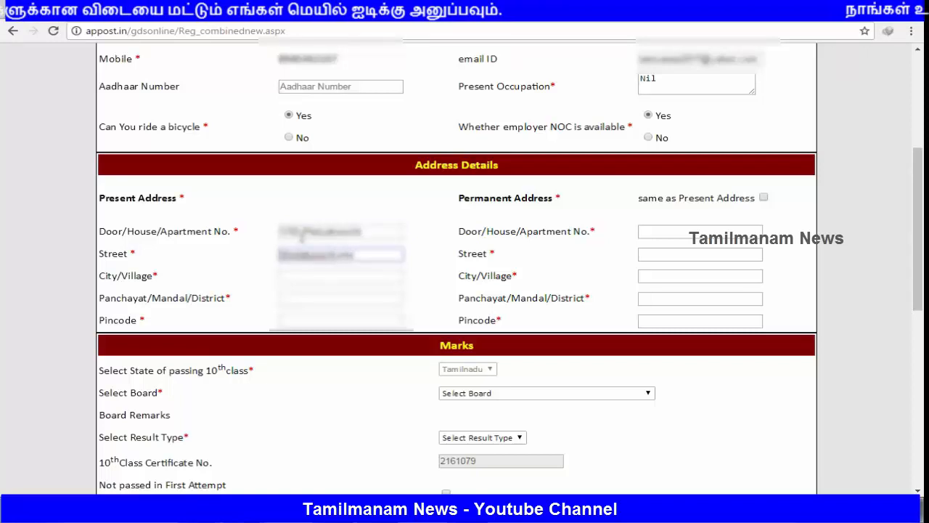
pyautogui.press('Tab')
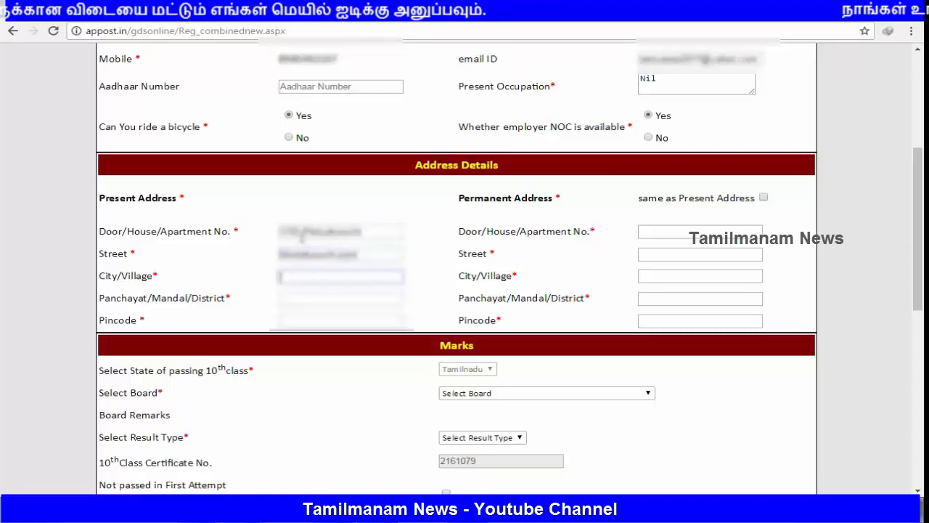
pyautogui.write('...')
pyautogui.press('Tab')
pyautogui.write('...')
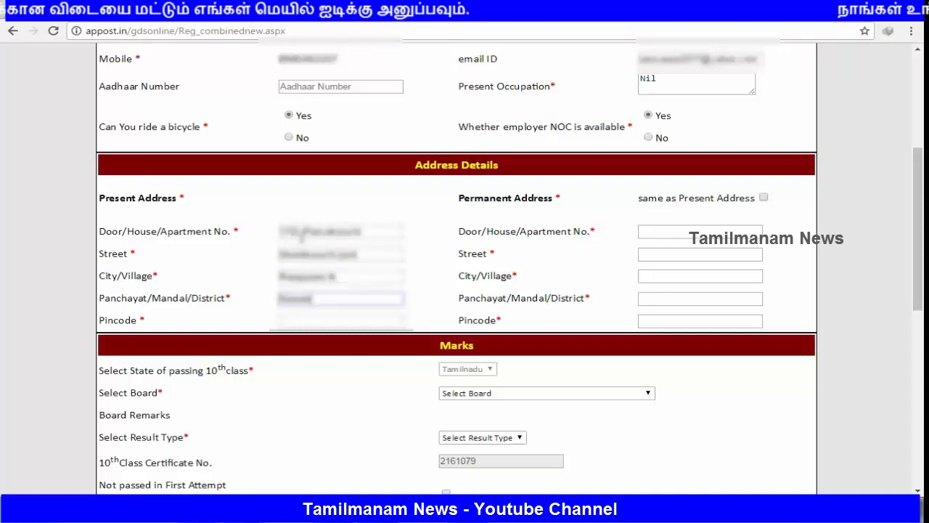
pyautogui.press('Tab')
pyautogui.write('...')
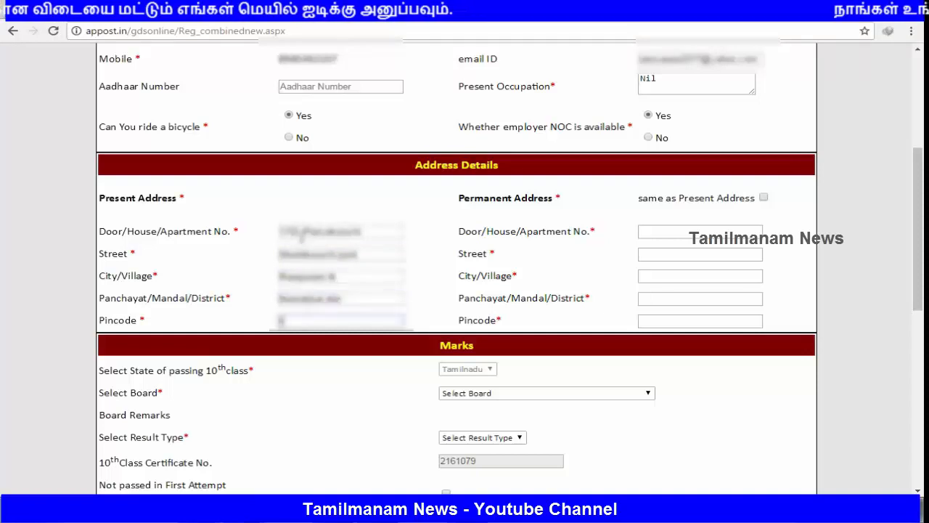
pyautogui.write('...')
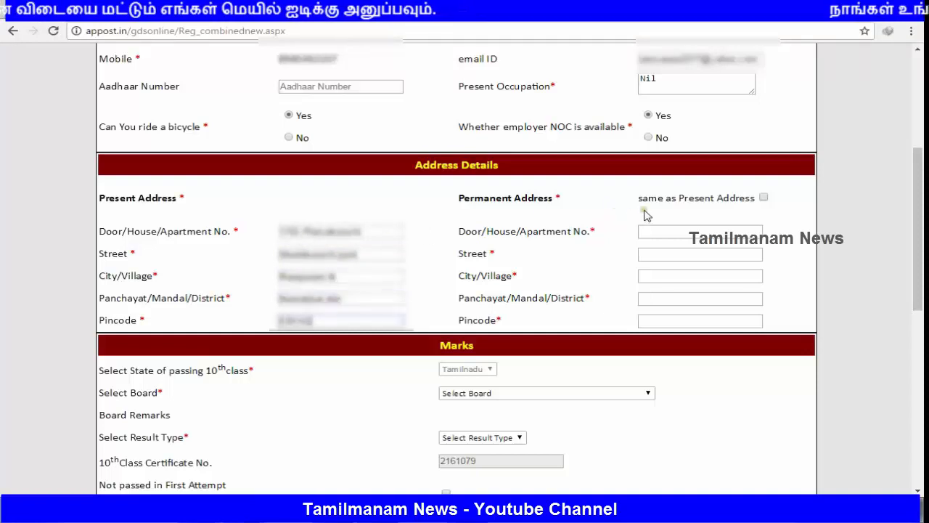
pyautogui.click(763, 197)
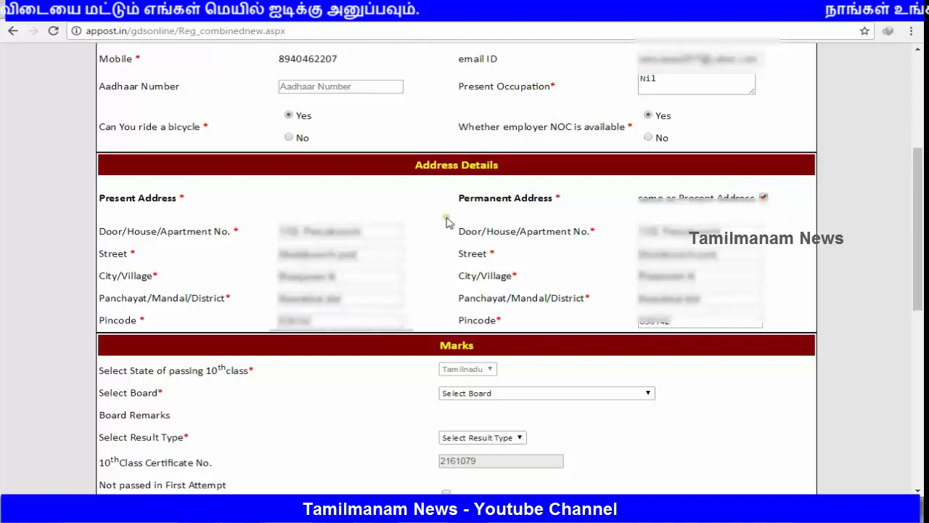
# Choose the SSLC upto September 2011 (Tamilnadu) board and the Marks result type for 10th class
pyautogui.scroll(-2, 447, 221)
pyautogui.click(494, 262)
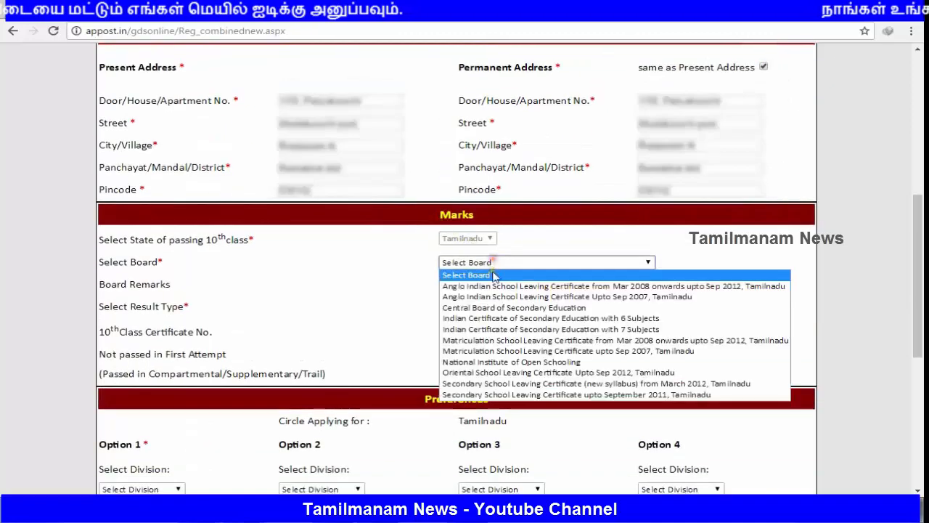
pyautogui.click(511, 396)
pyautogui.click(494, 307)
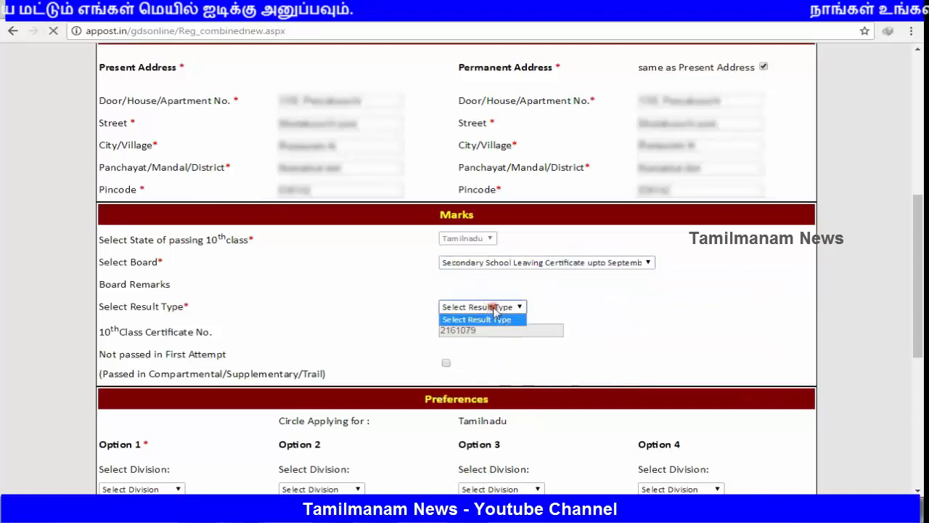
pyautogui.click(487, 285)
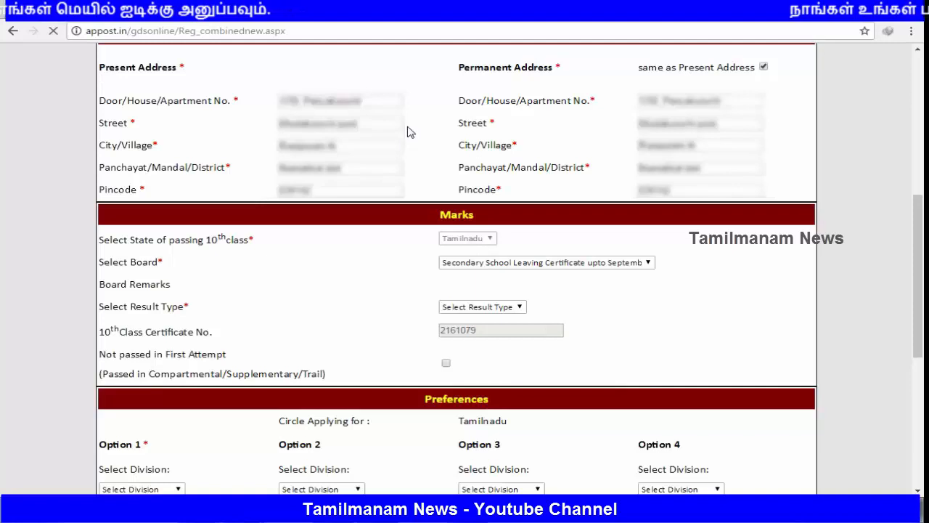
pyautogui.click(515, 307)
pyautogui.click(478, 330)
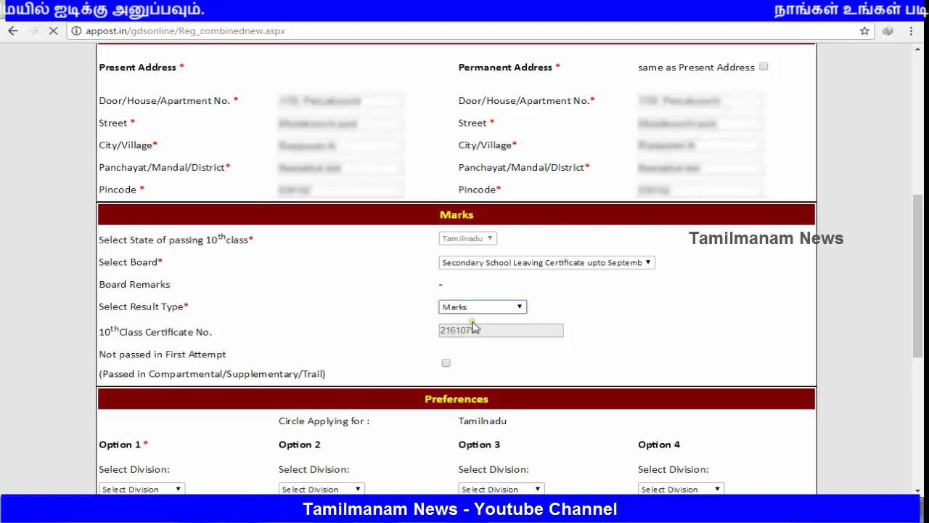
# Enter 10th marks: English 42, Mathematics 58, Science 57, Social Science 48
pyautogui.scroll(-2, 472, 309)
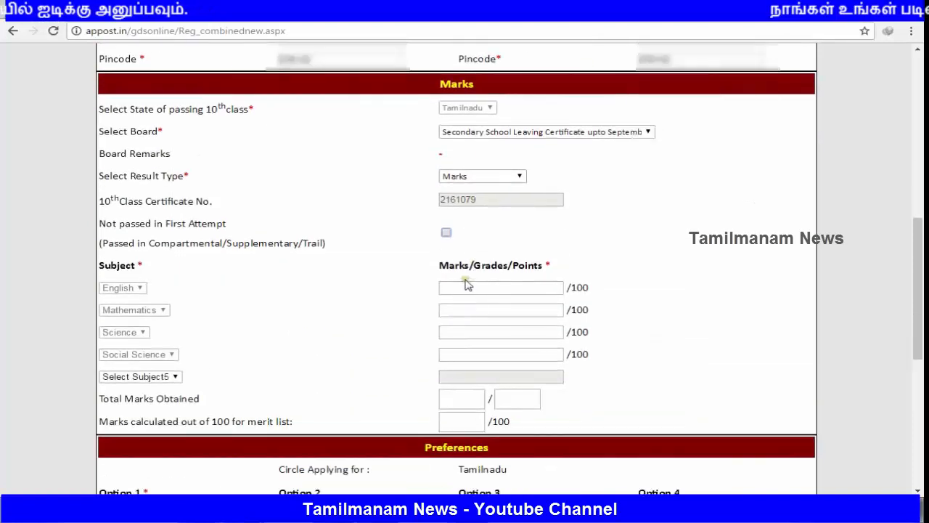
pyautogui.click(462, 291)
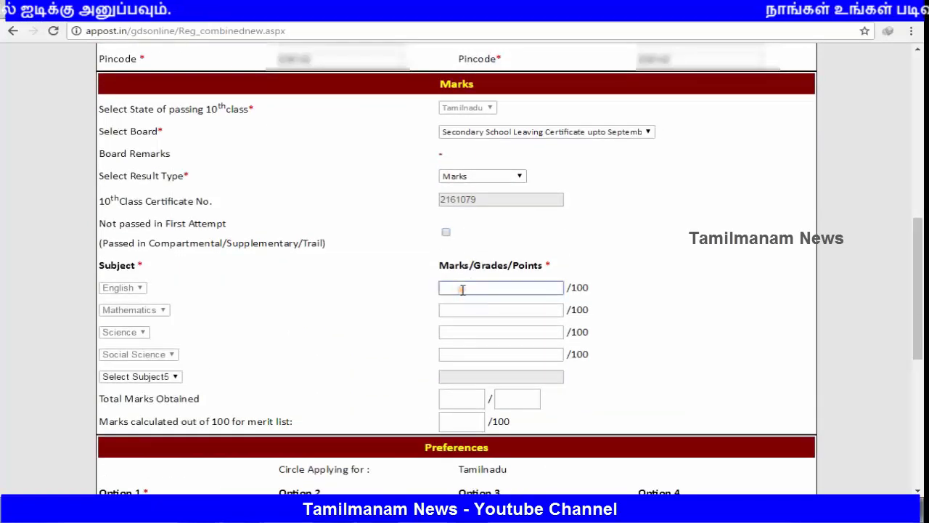
pyautogui.write('42')
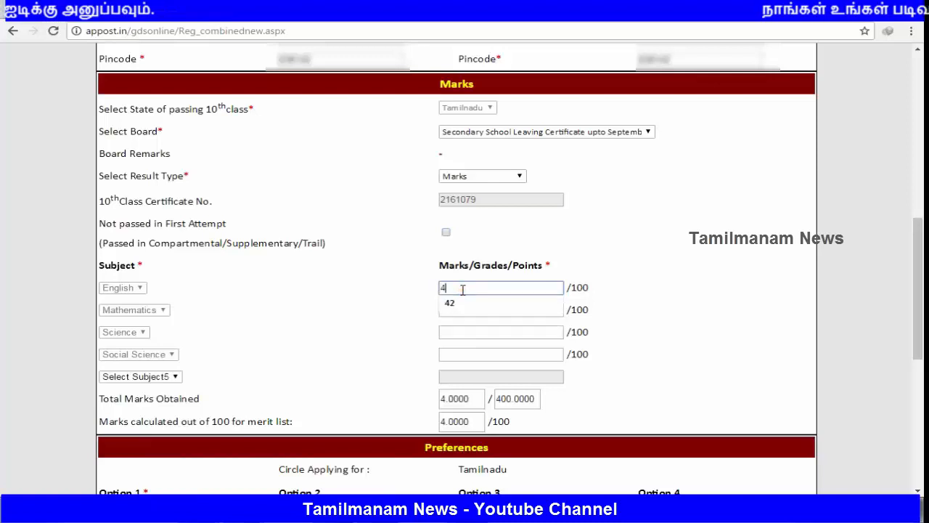
pyautogui.click(471, 332)
pyautogui.click(464, 308)
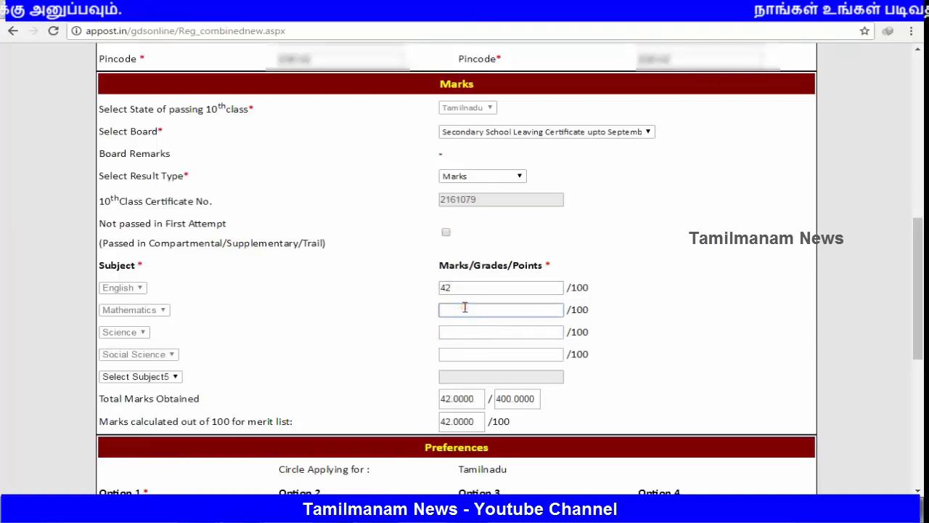
pyautogui.write('58')
pyautogui.click(464, 335)
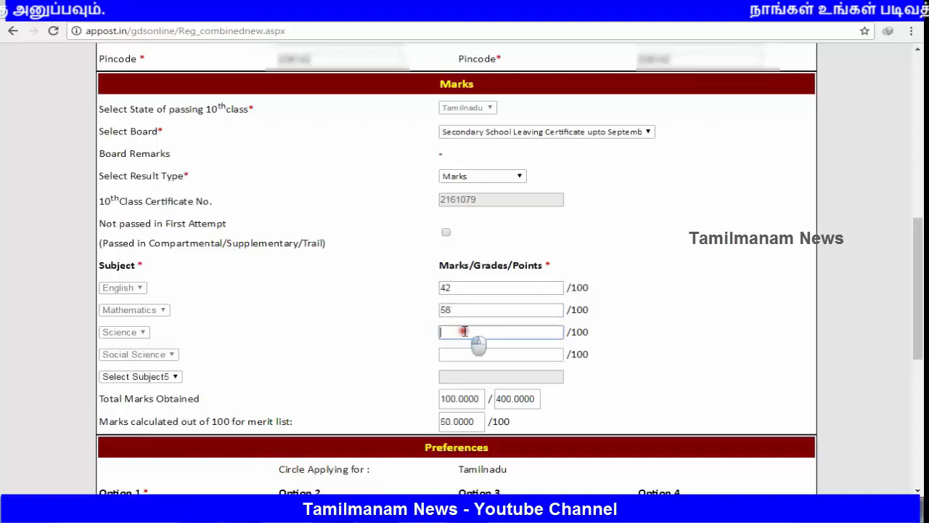
pyautogui.write('57')
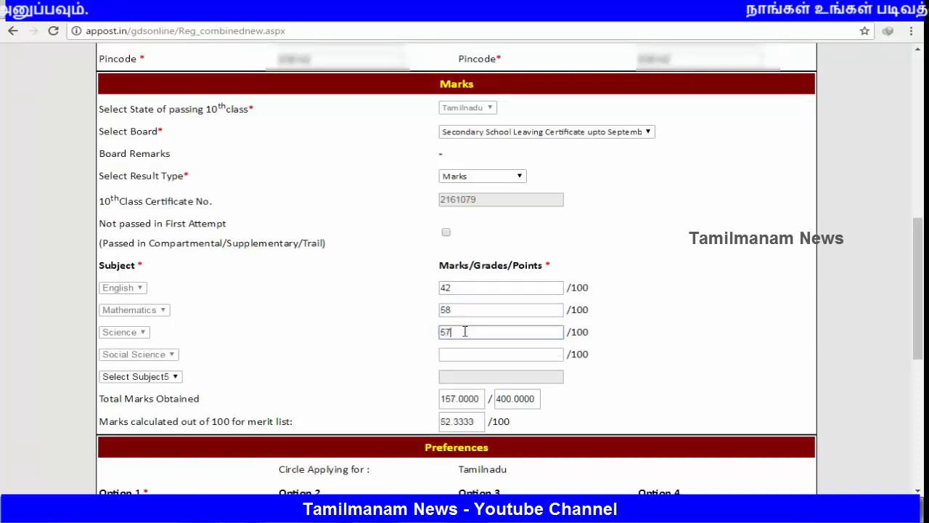
pyautogui.click(483, 356)
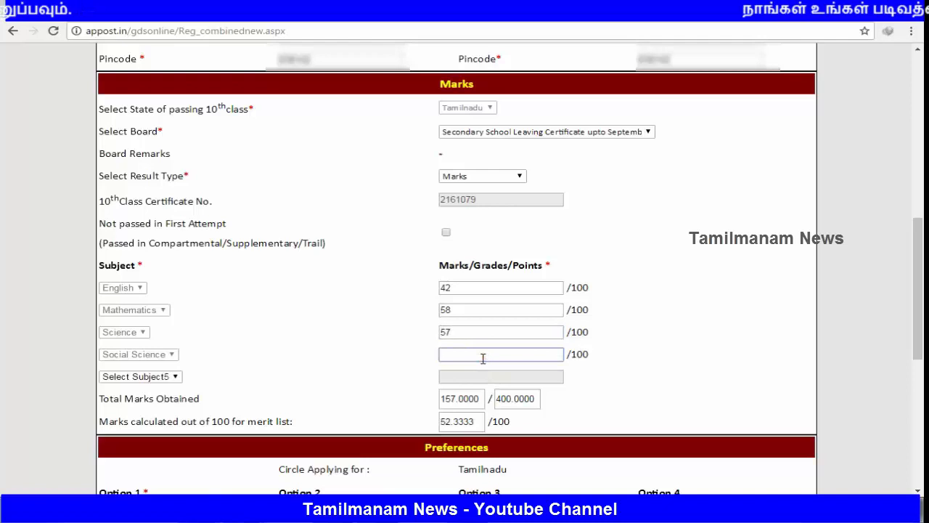
pyautogui.write('48')
pyautogui.click(493, 371)
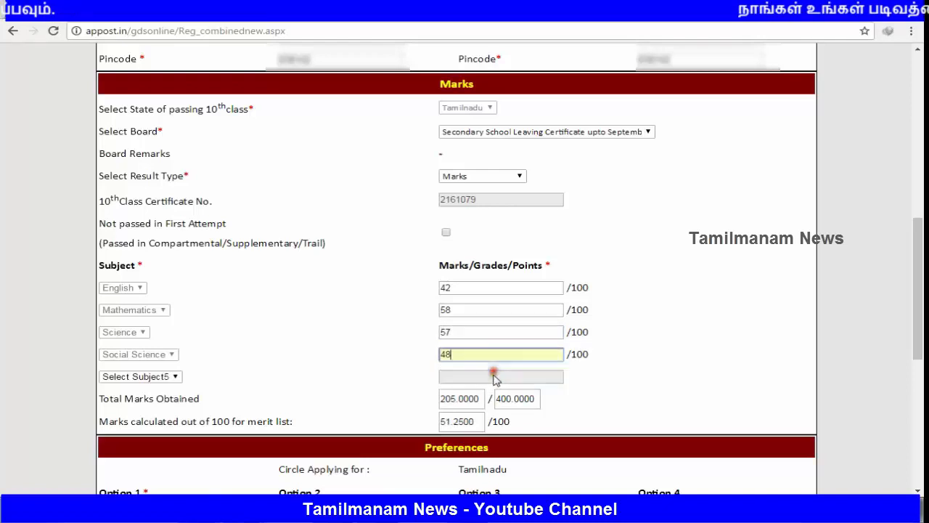
# Select Tamil as the fifth subject and enter 61 marks
pyautogui.scroll(-3, 465, 405)
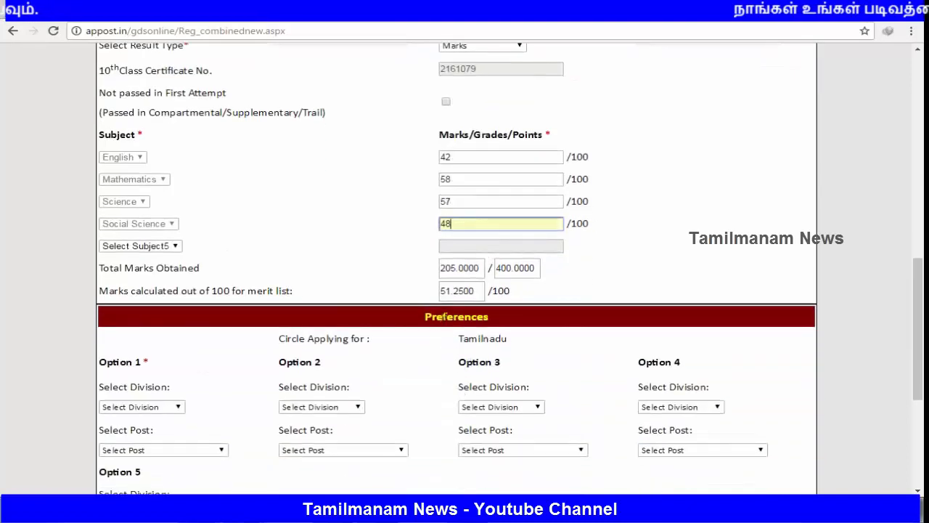
pyautogui.click(139, 247)
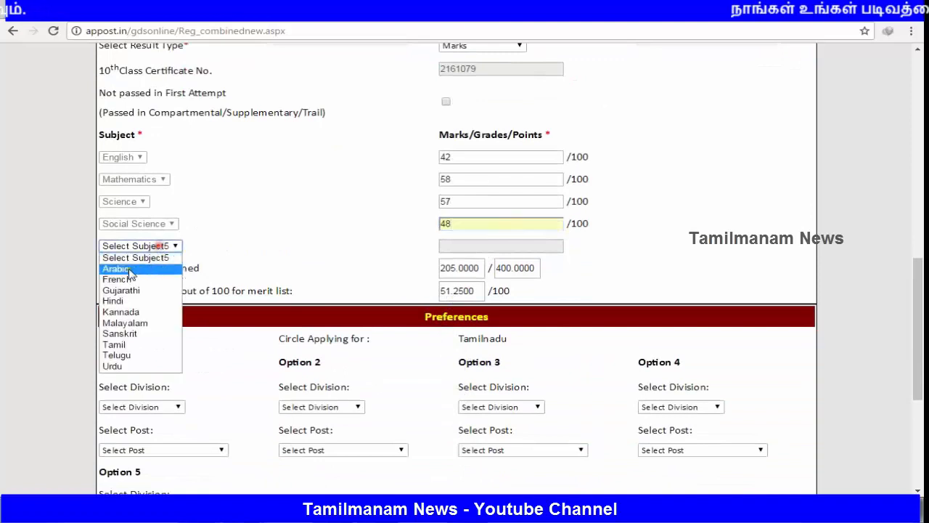
pyautogui.click(123, 346)
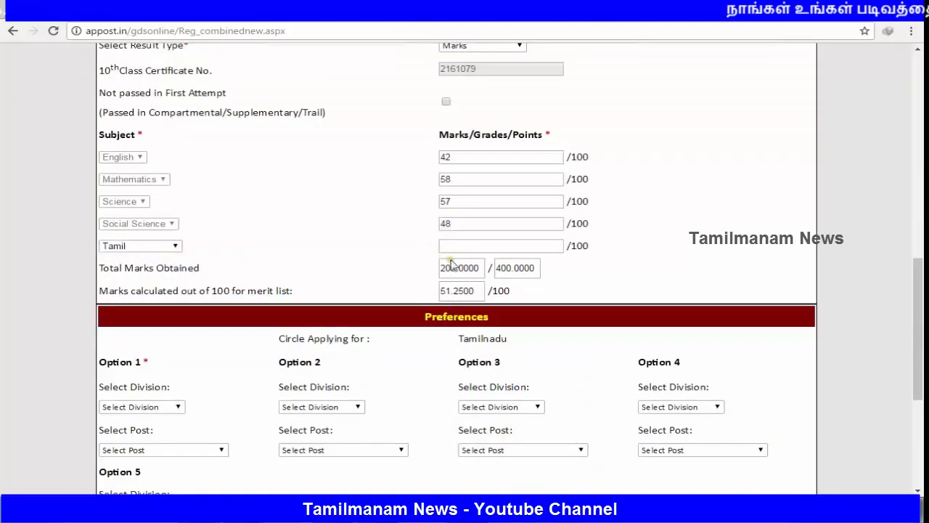
pyautogui.click(470, 246)
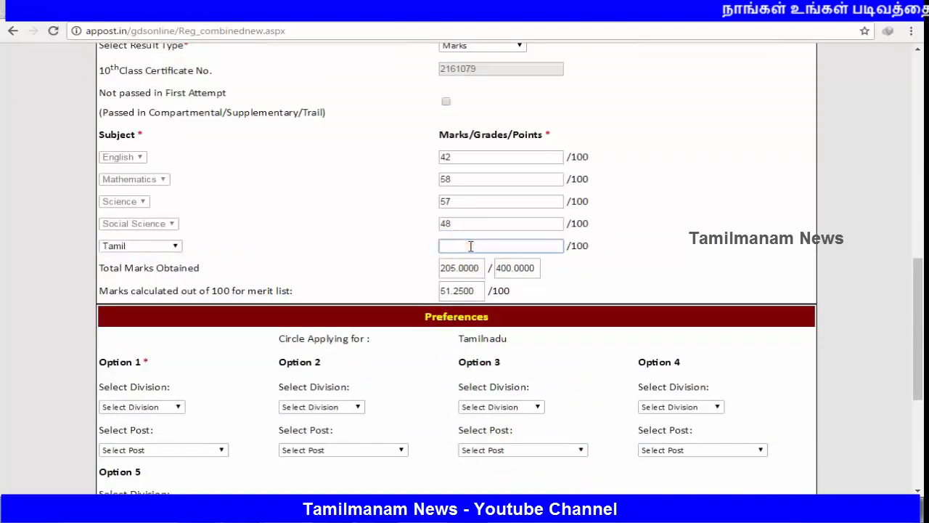
pyautogui.write('61')
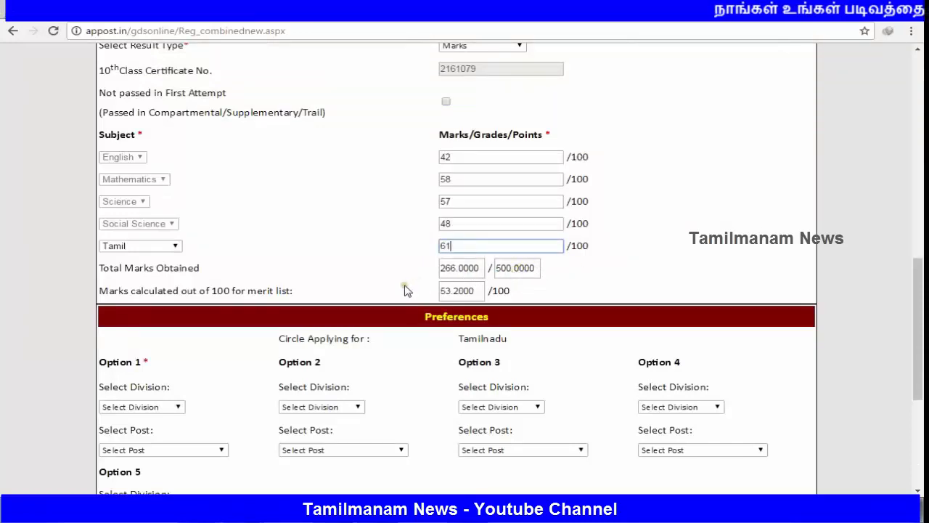
# Set preference 1 to Salem West / Palamalai Hills and preference 2 to Salem West / Anaipalayam
pyautogui.scroll(-2, 404, 291)
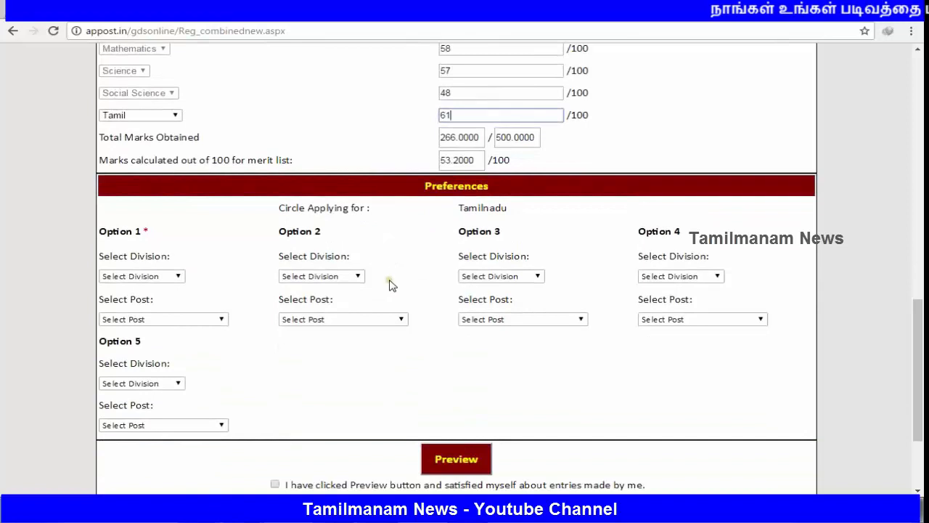
pyautogui.click(155, 276)
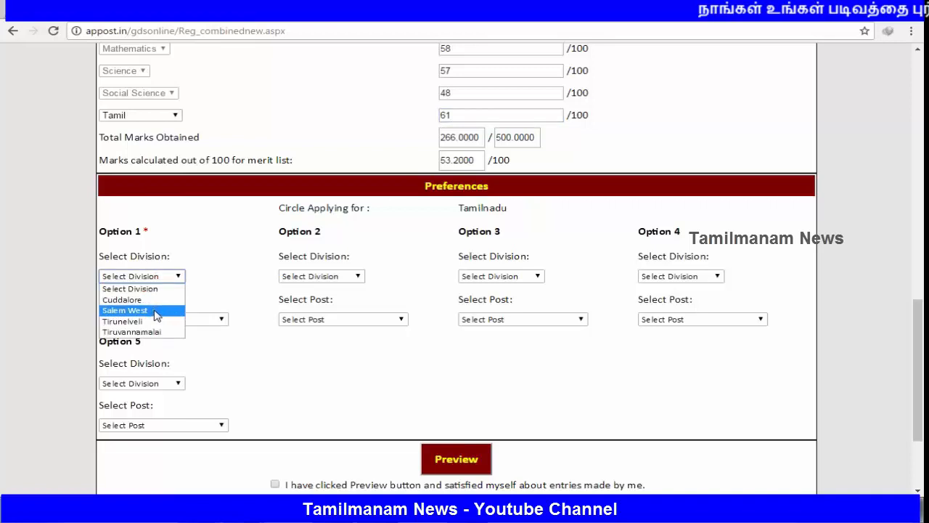
pyautogui.click(155, 310)
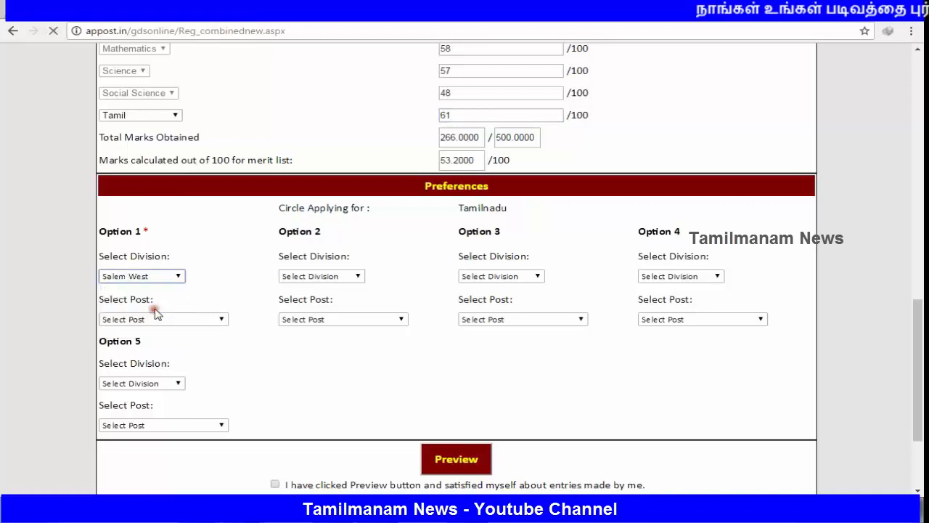
pyautogui.click(193, 321)
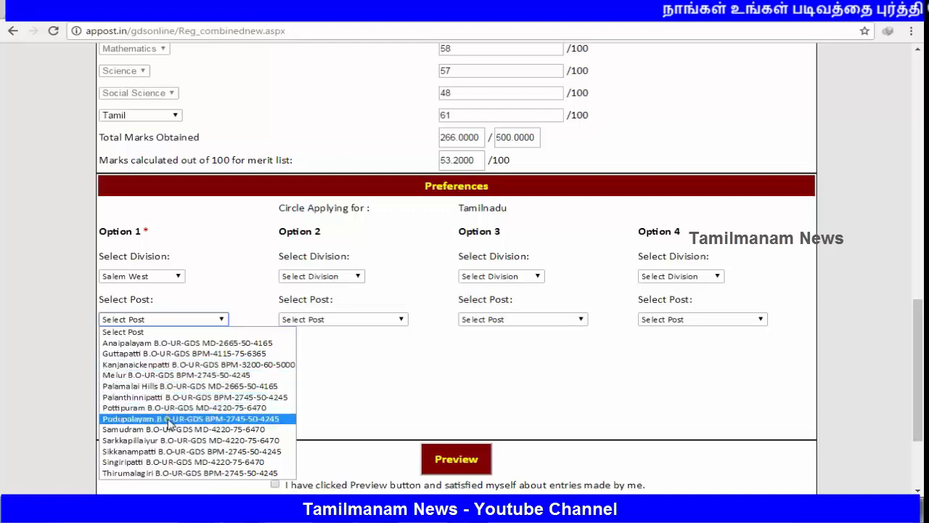
pyautogui.click(169, 386)
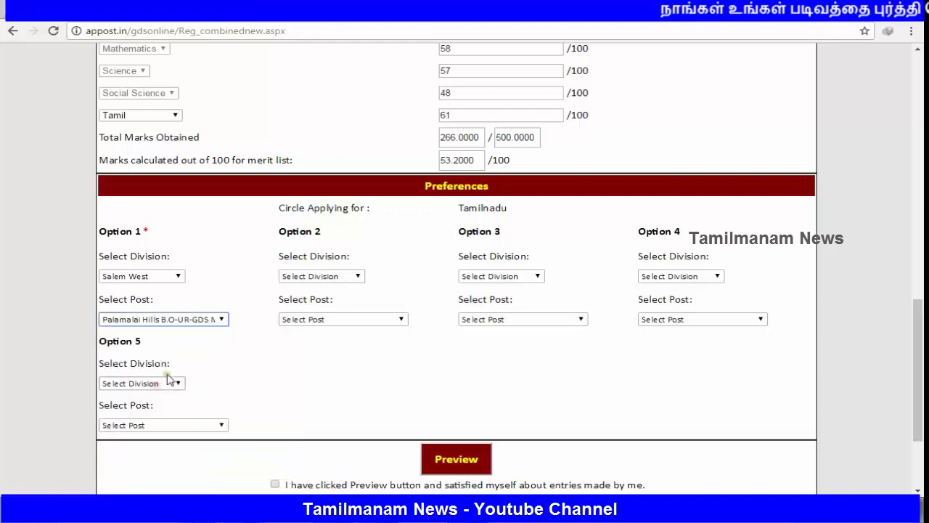
pyautogui.click(335, 279)
pyautogui.click(311, 312)
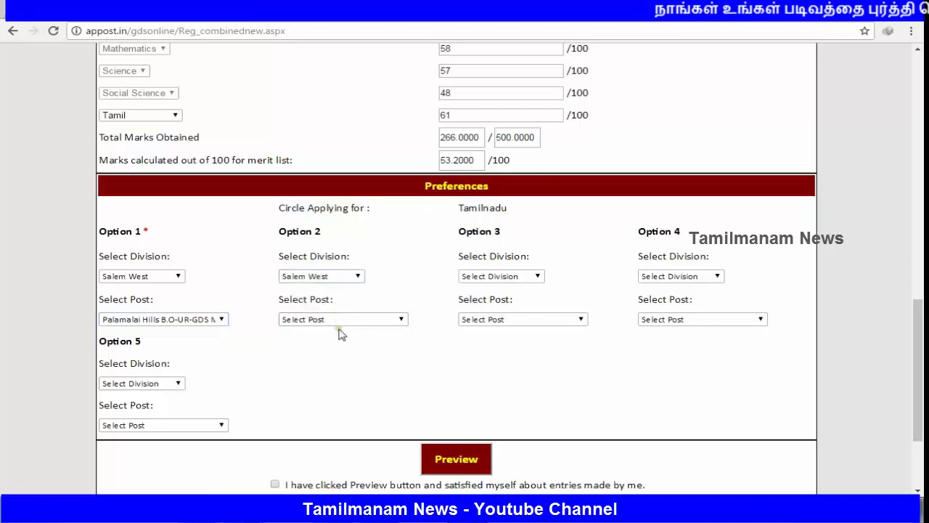
pyautogui.click(340, 319)
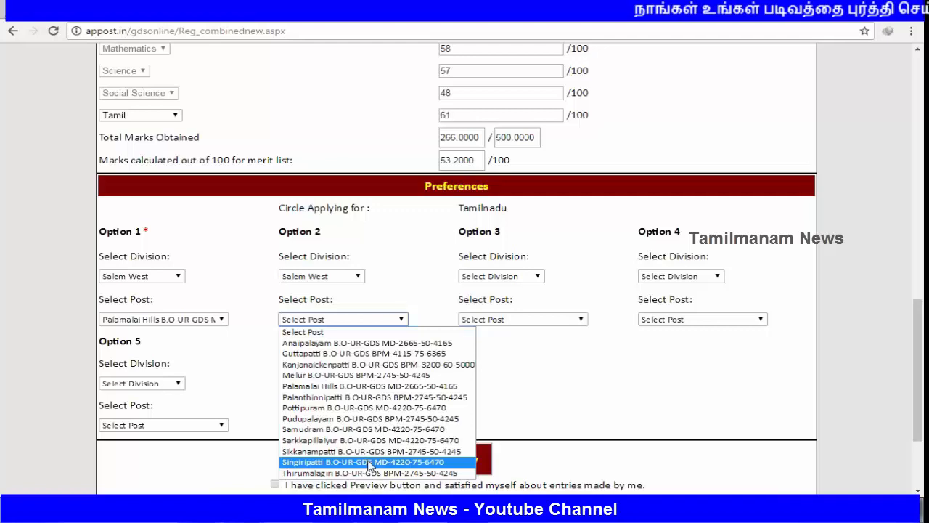
pyautogui.click(361, 343)
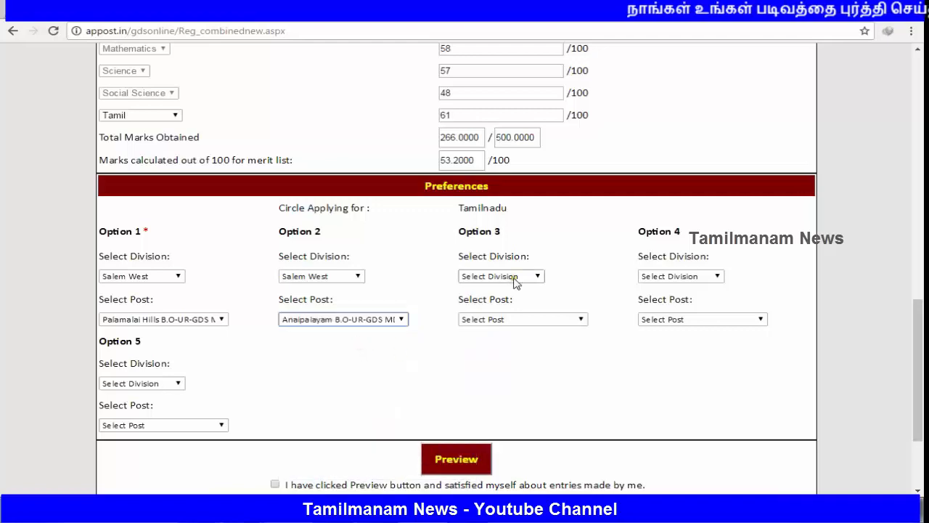
# Set preference 3 to Tiruvannamalai / Banambattu and preference 4 to Tiruvannamalai / Modaiyur
pyautogui.click(514, 278)
pyautogui.click(494, 332)
pyautogui.click(498, 319)
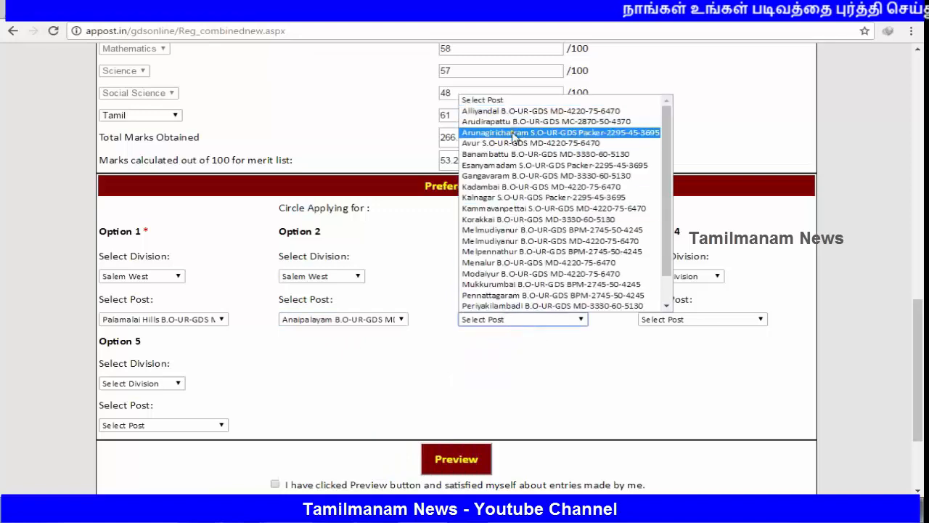
pyautogui.scroll(-1, 512, 247)
pyautogui.scroll(1, 531, 267)
pyautogui.scroll(-1, 527, 260)
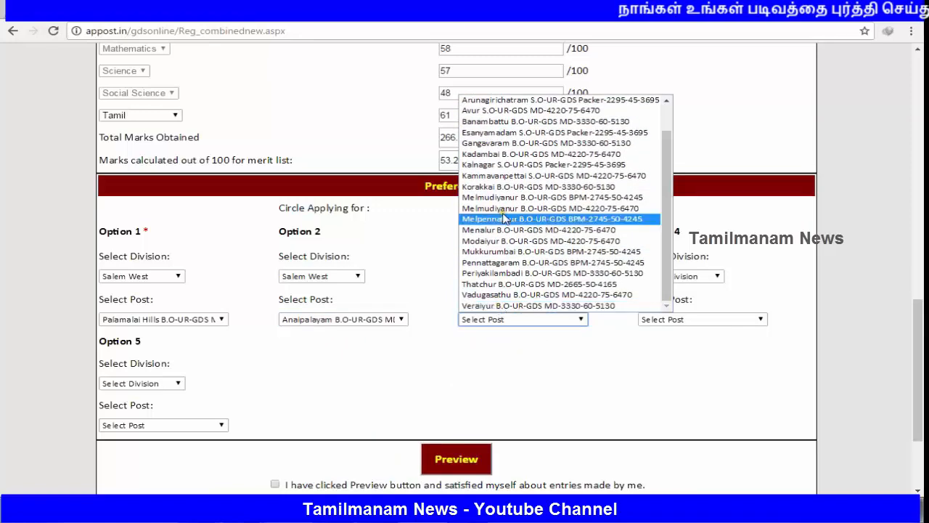
pyautogui.scroll(1, 507, 186)
pyautogui.click(506, 154)
pyautogui.click(679, 276)
pyautogui.click(683, 347)
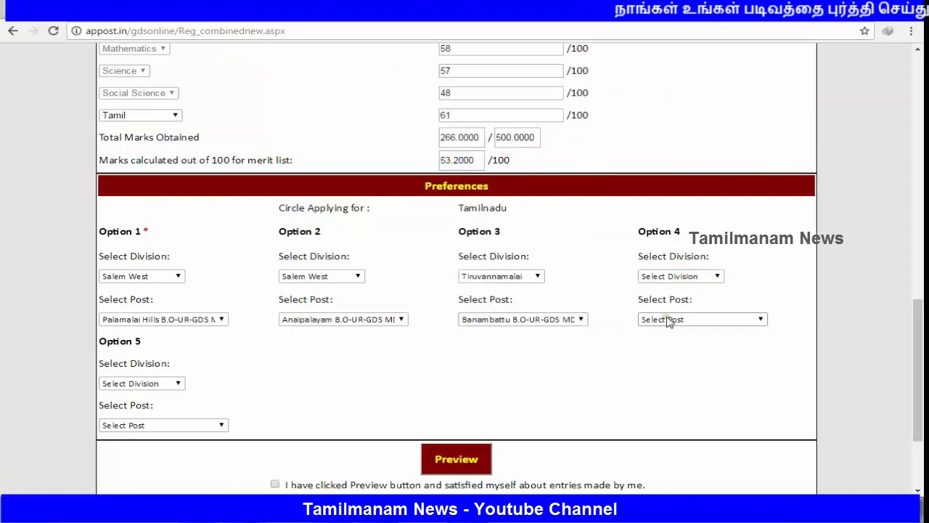
pyautogui.click(679, 278)
pyautogui.click(669, 332)
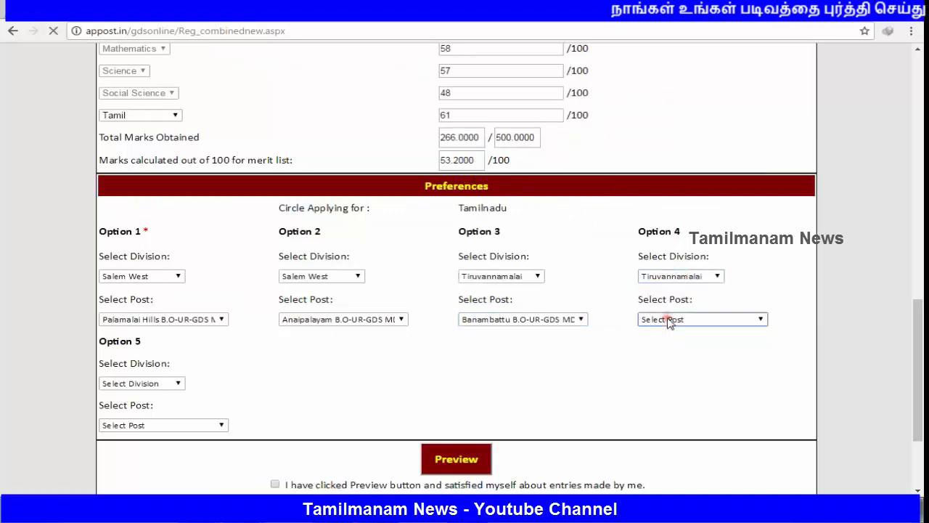
pyautogui.click(668, 320)
pyautogui.click(664, 274)
# Set preference 5 to Salem West / Melur, tick the preview declaration, and click Next
pyautogui.click(152, 383)
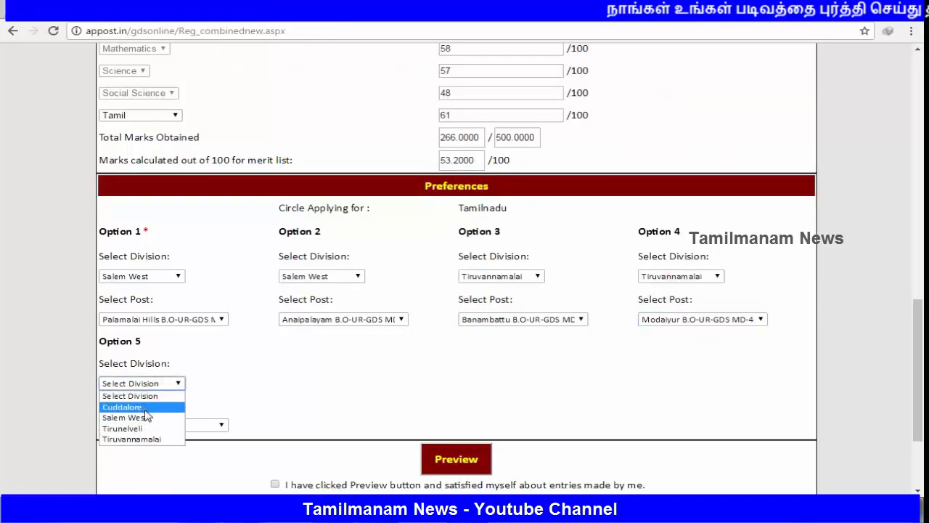
pyautogui.click(145, 406)
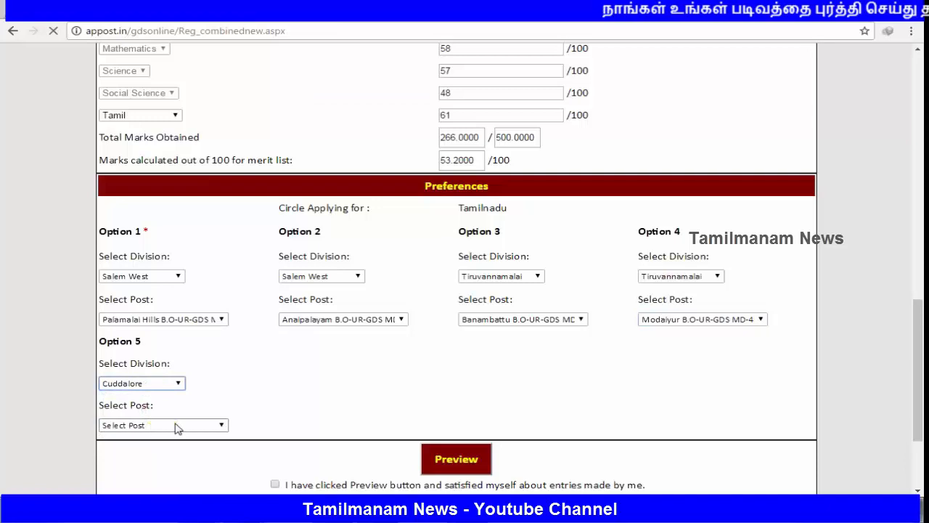
pyautogui.scroll(-2, 178, 428)
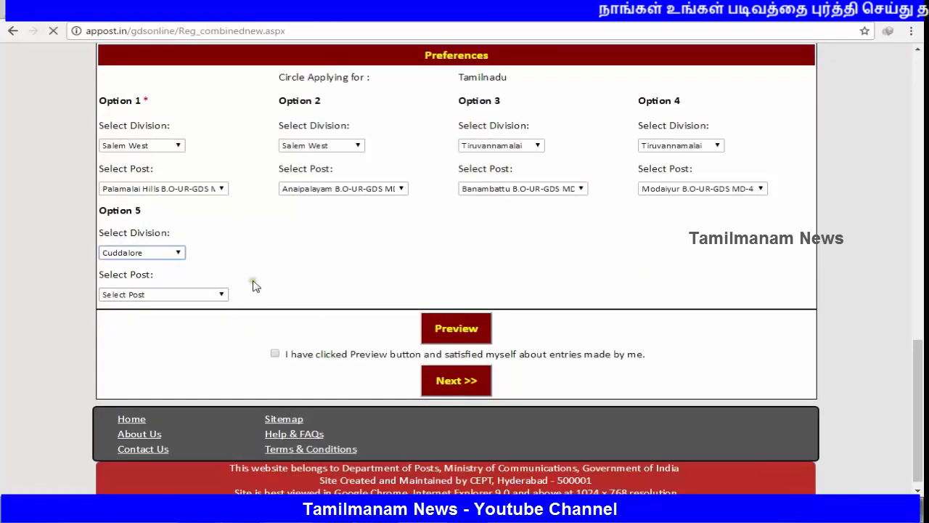
pyautogui.click(191, 294)
pyautogui.click(208, 310)
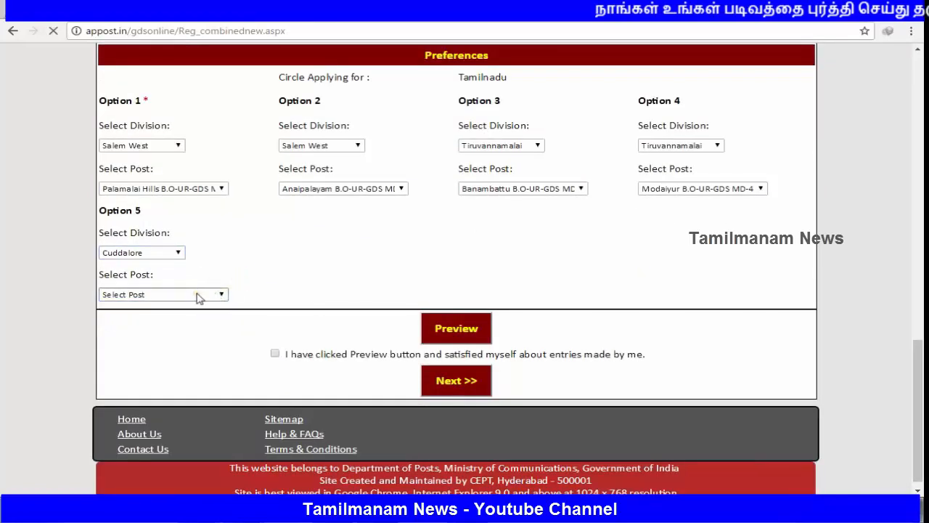
pyautogui.click(199, 294)
pyautogui.click(223, 272)
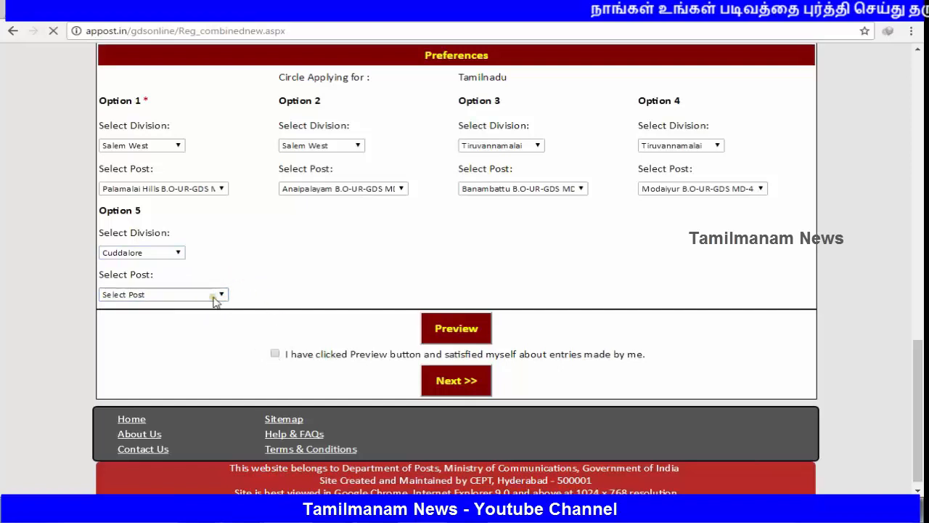
pyautogui.click(168, 253)
pyautogui.click(137, 286)
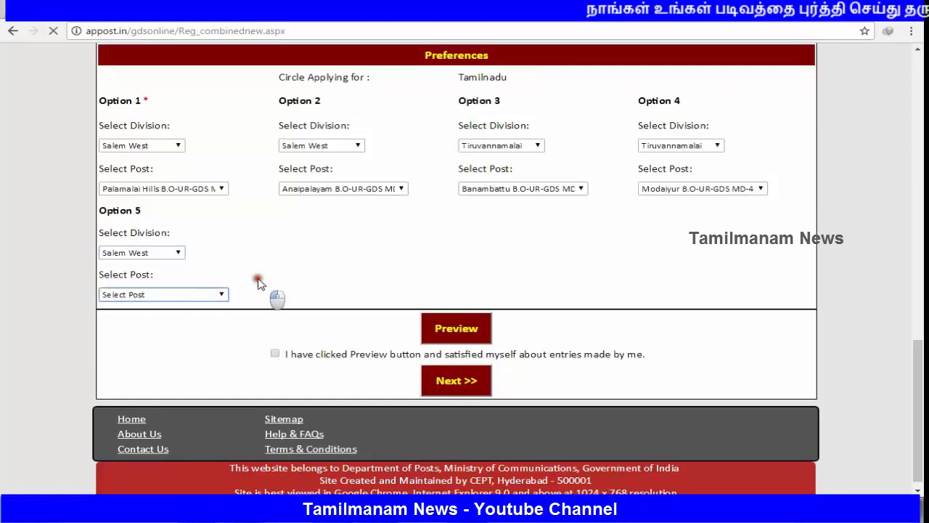
pyautogui.click(187, 295)
pyautogui.click(161, 353)
pyautogui.click(275, 353)
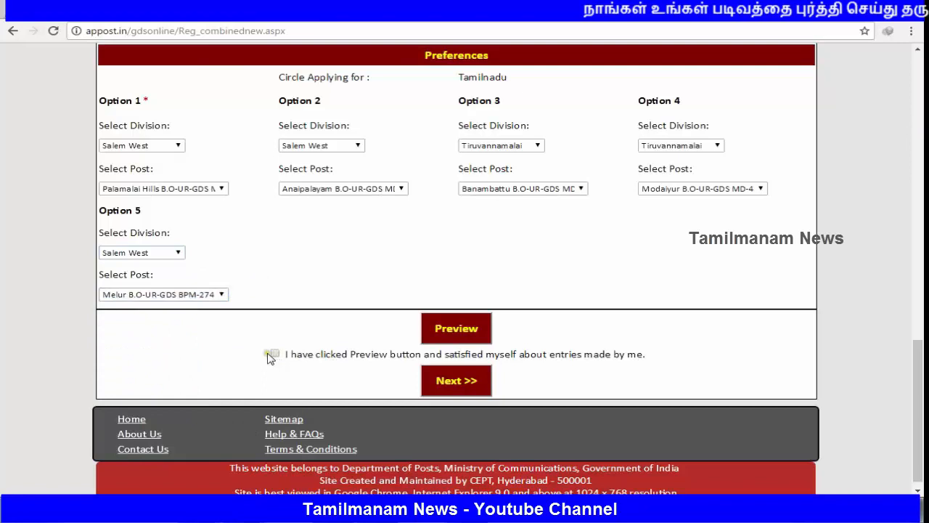
pyautogui.click(457, 381)
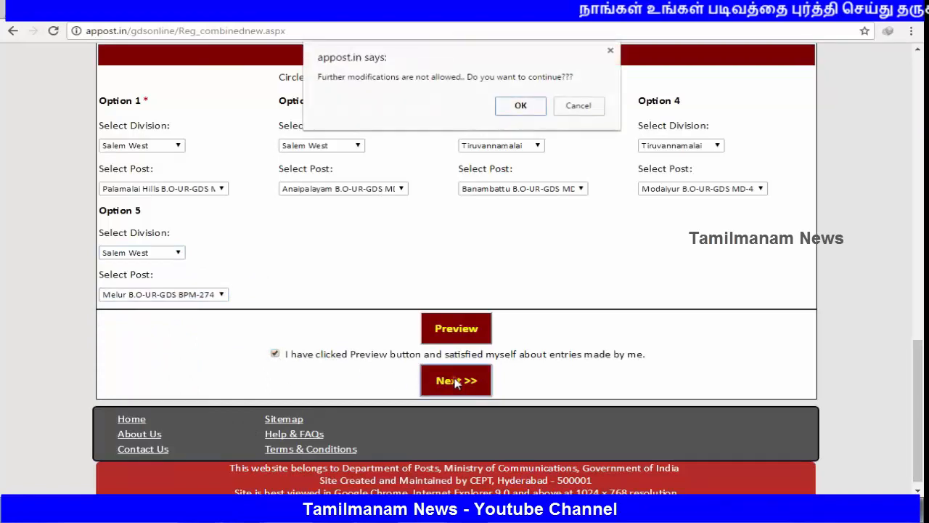
# Confirm the no-further-modifications warning with OK to submit the preferences
pyautogui.click(521, 106)
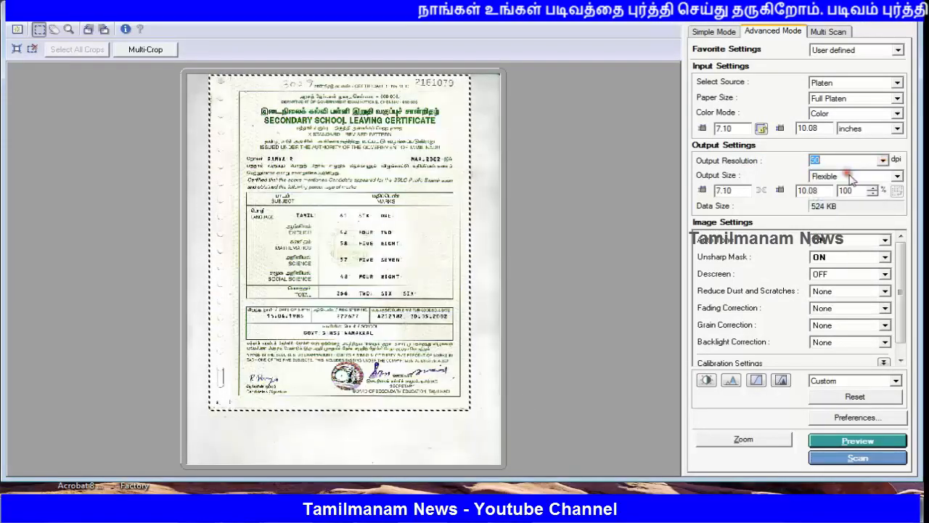
# Preview and scan the school leaving certificate with the crop trimmed to its edges
pyautogui.click(852, 442)
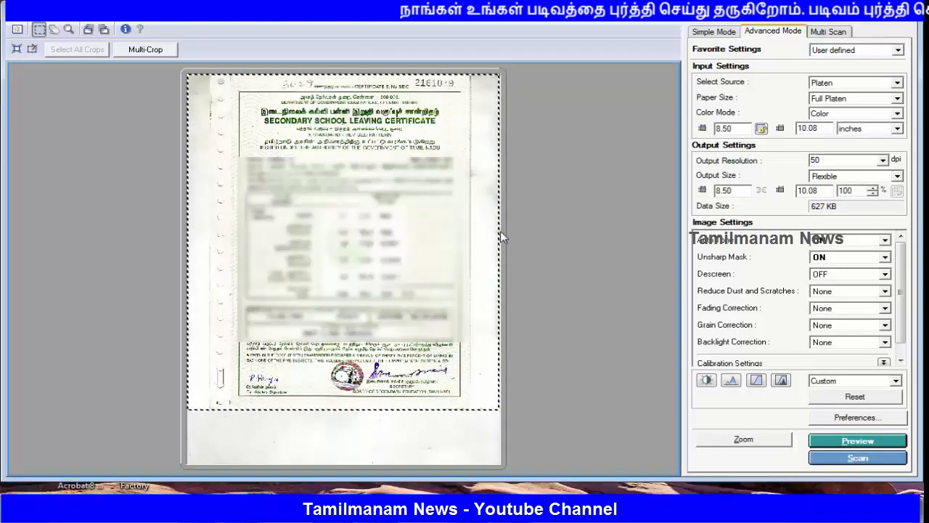
pyautogui.moveTo(500, 233); pyautogui.dragTo(470, 236)
pyautogui.moveTo(188, 259); pyautogui.dragTo(211, 259)
pyautogui.click(849, 458)
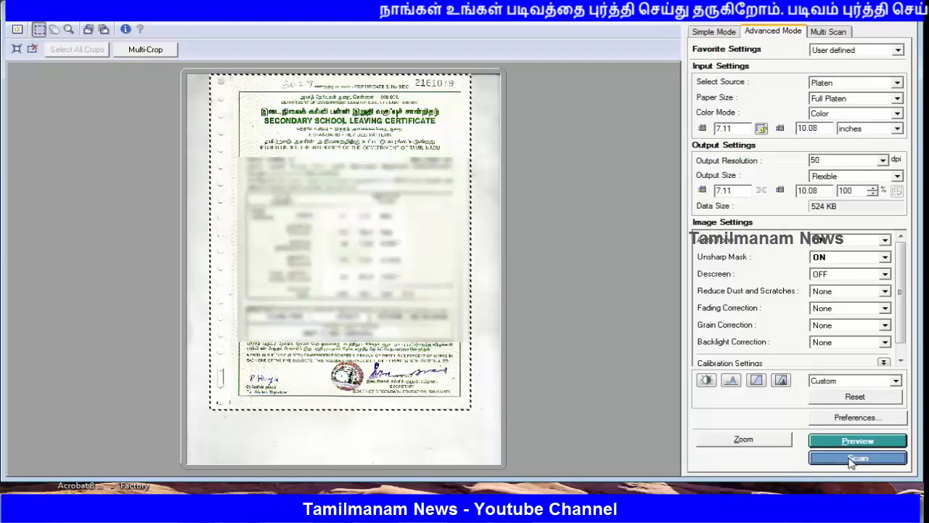
# Preview and scan the second certificate, cropped to the page
pyautogui.click(843, 443)
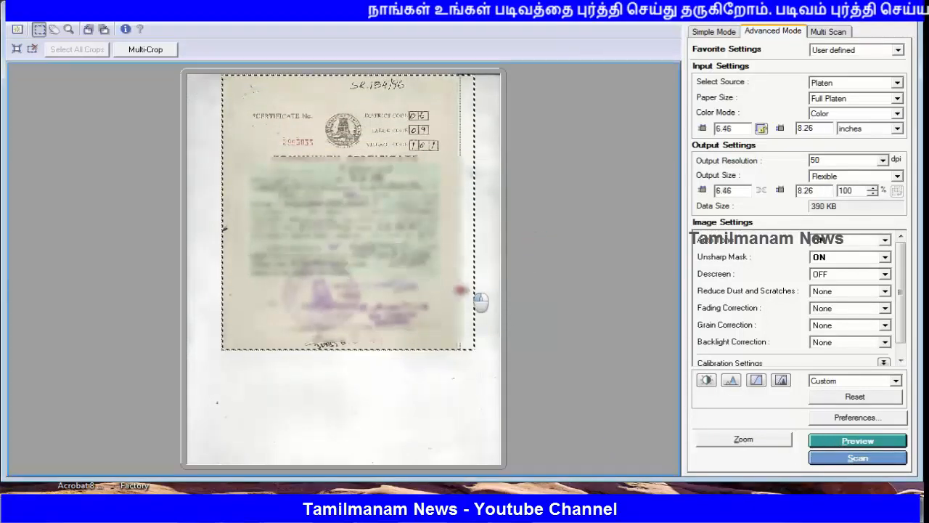
pyautogui.moveTo(475, 292); pyautogui.dragTo(457, 292)
pyautogui.click(828, 456)
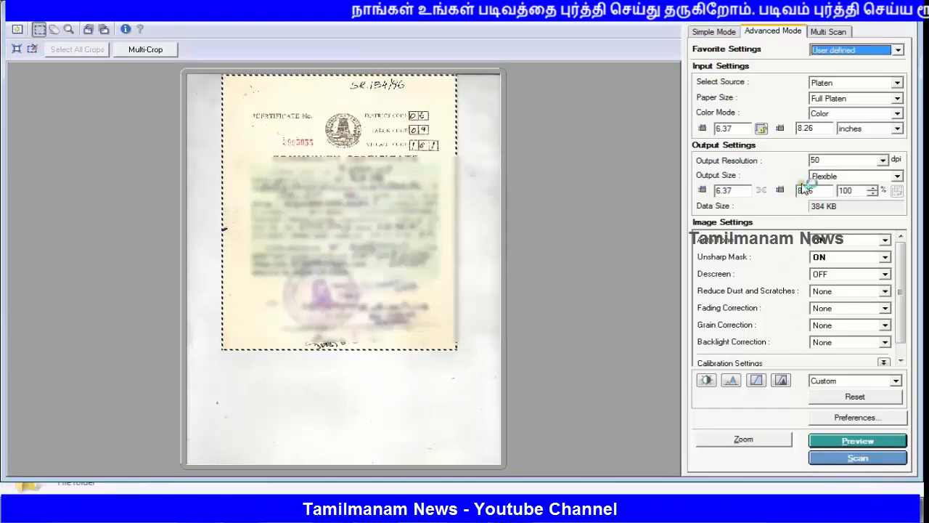
# Raise the output resolution to 150 dpi and preview the photo
pyautogui.click(883, 160)
pyautogui.click(842, 198)
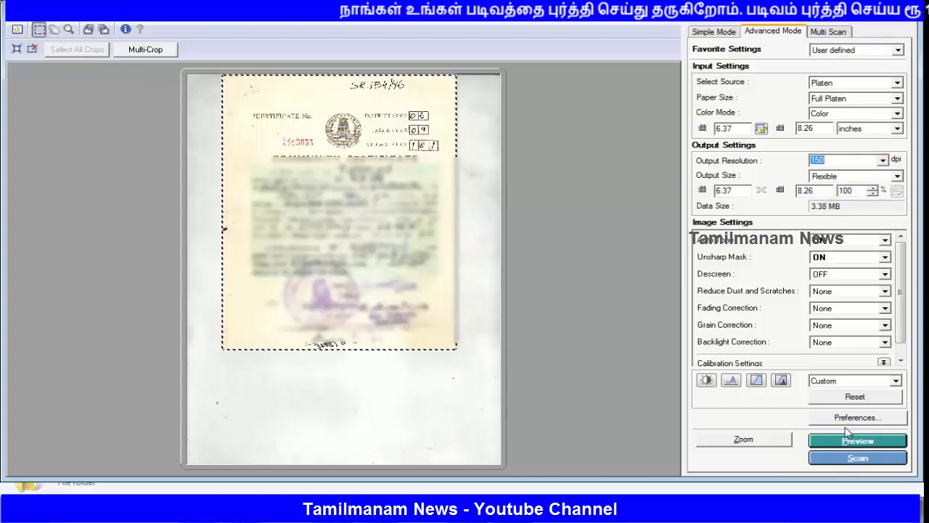
pyautogui.click(850, 440)
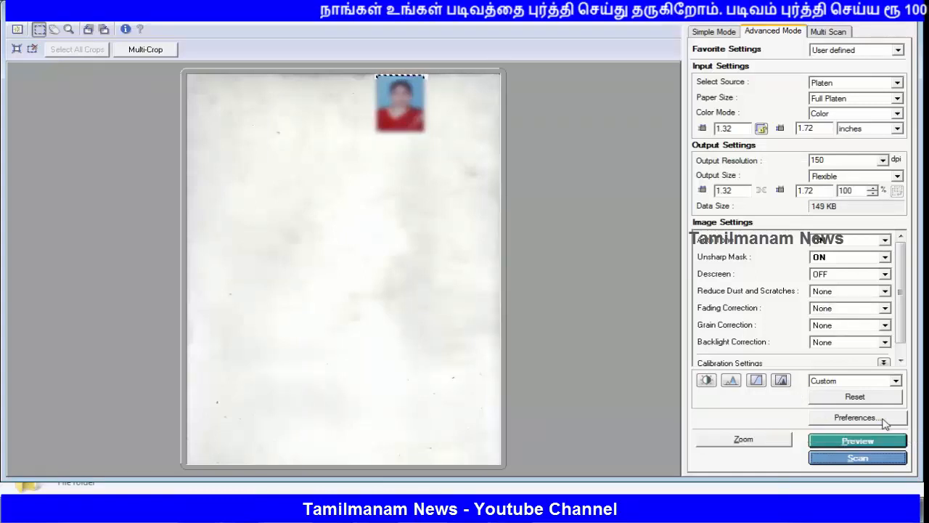
# Scan the signature cropped to about 1.72×0.86 in, then the full yellow Higher Education certificate
pyautogui.click(859, 442)
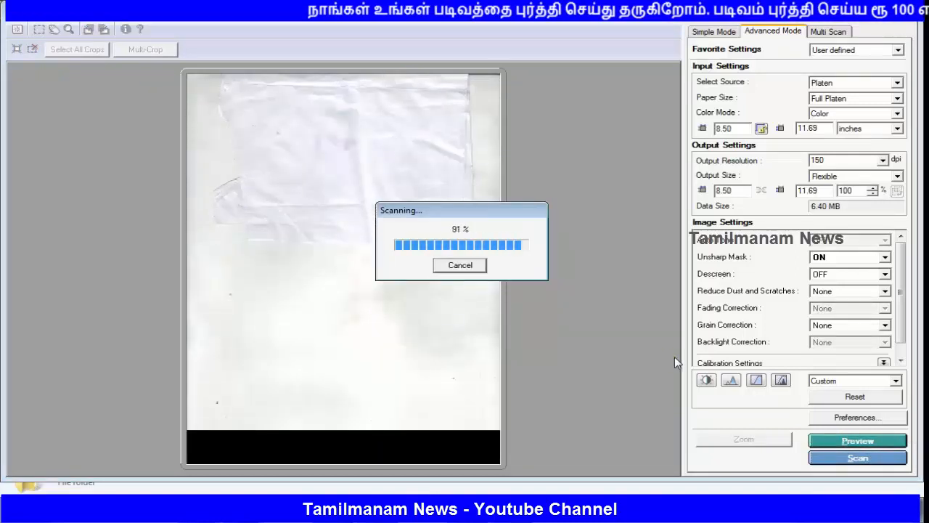
pyautogui.moveTo(188, 454); pyautogui.dragTo(302, 158)
pyautogui.click(857, 458)
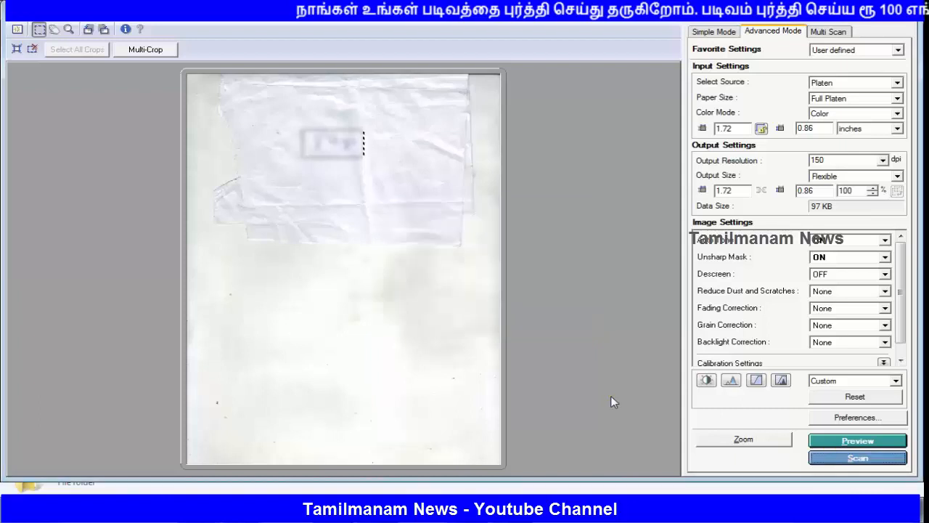
pyautogui.click(835, 443)
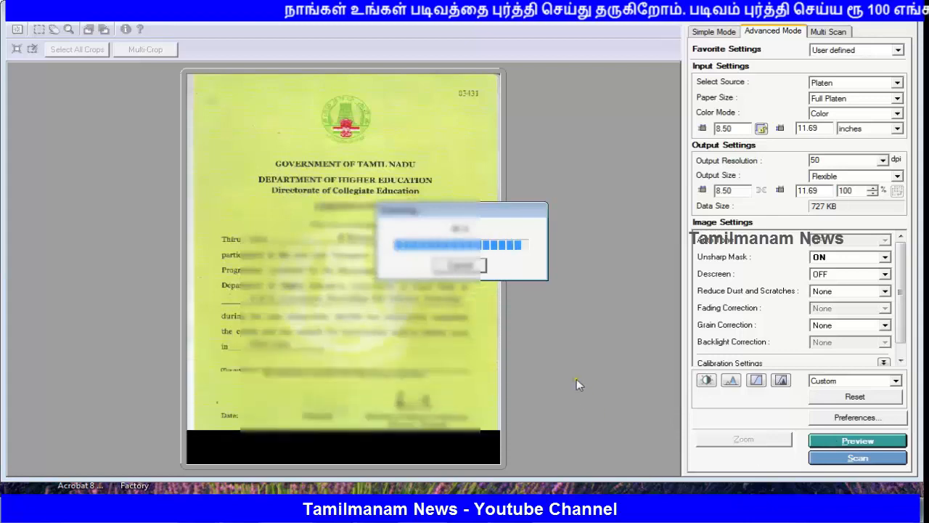
pyautogui.click(829, 460)
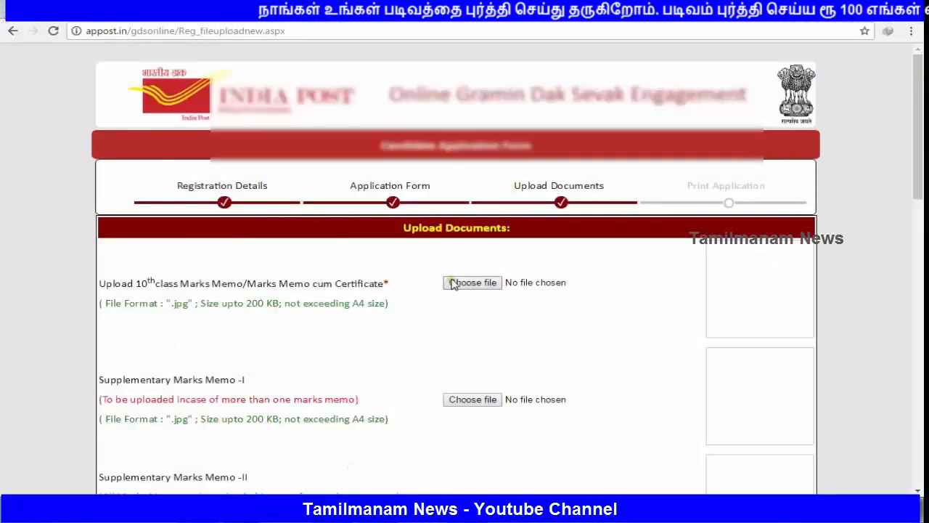
# Open the file chooser for the 10th class Marks Memo row on Upload Documents
pyautogui.scroll(-9, 454, 287)
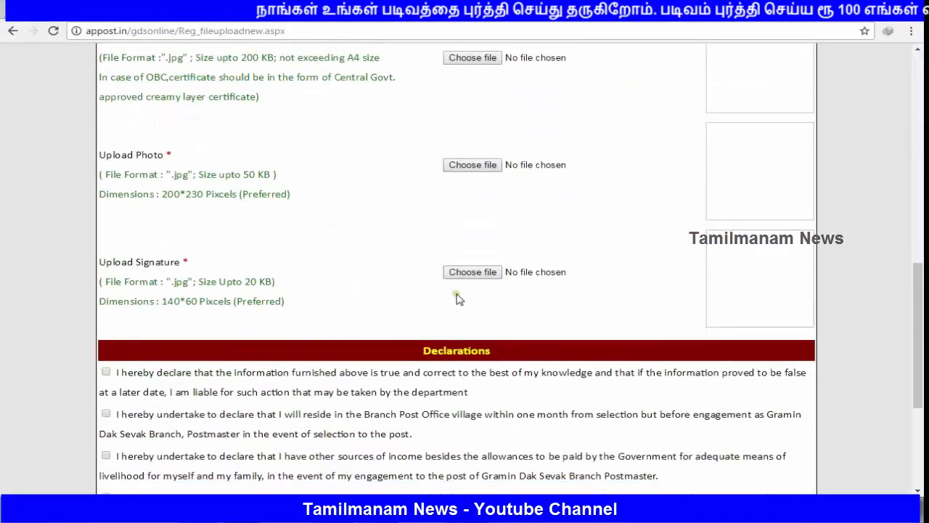
pyautogui.scroll(-3, 579, 320)
pyautogui.scroll(6, 587, 301)
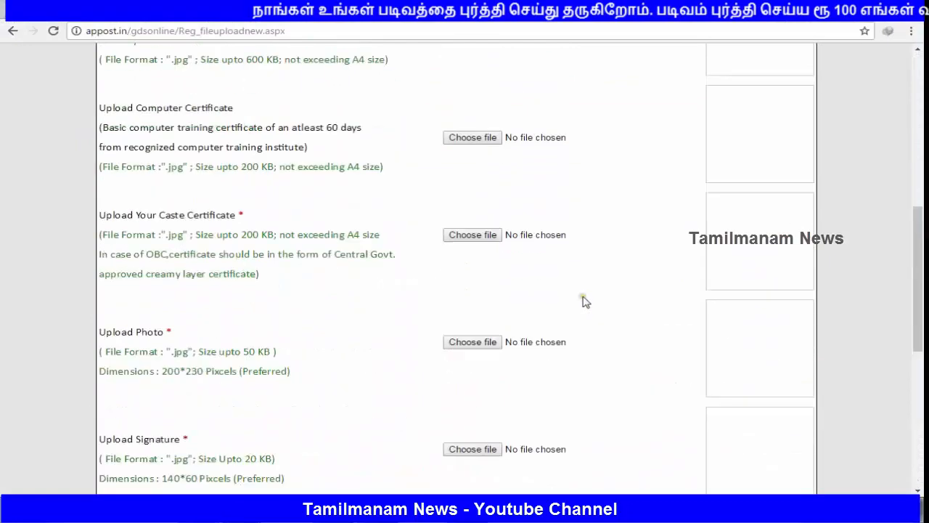
pyautogui.scroll(7, 585, 294)
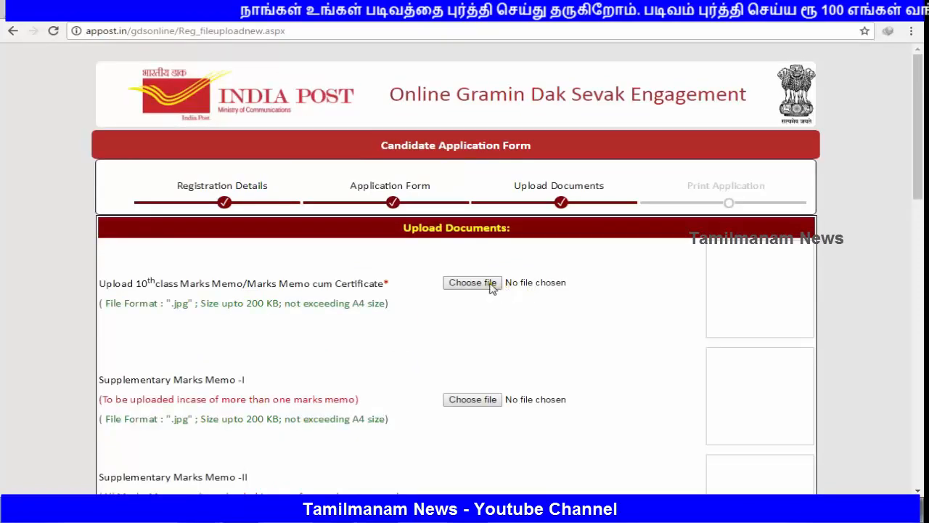
pyautogui.click(471, 283)
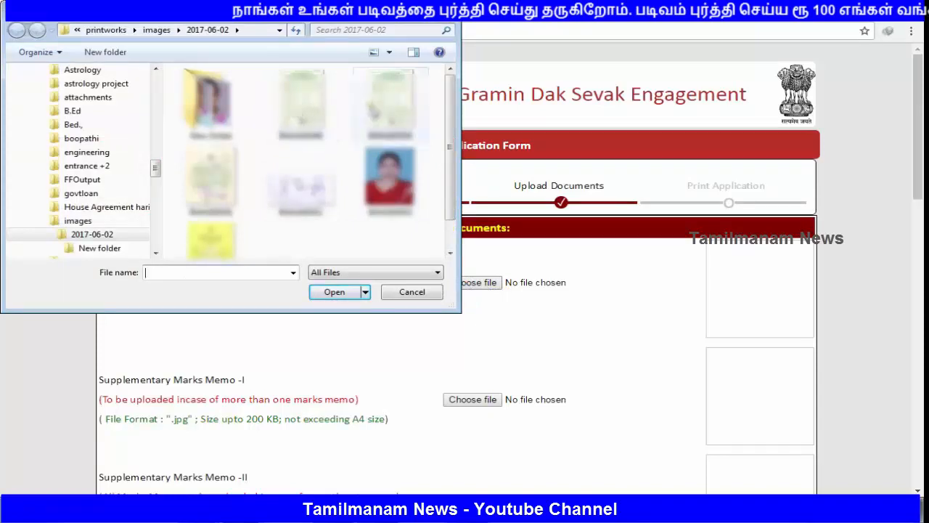
# Attach IMAGE0550 as the 10th Marks Memo and IMAGE0554 as the computer certificate
pyautogui.click(372, 109)
pyautogui.click(334, 291)
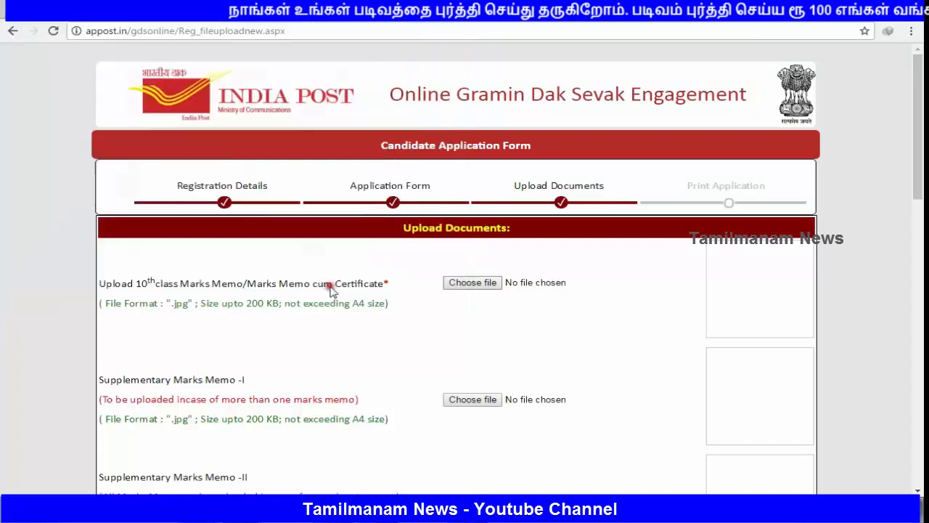
pyautogui.scroll(-3, 465, 363)
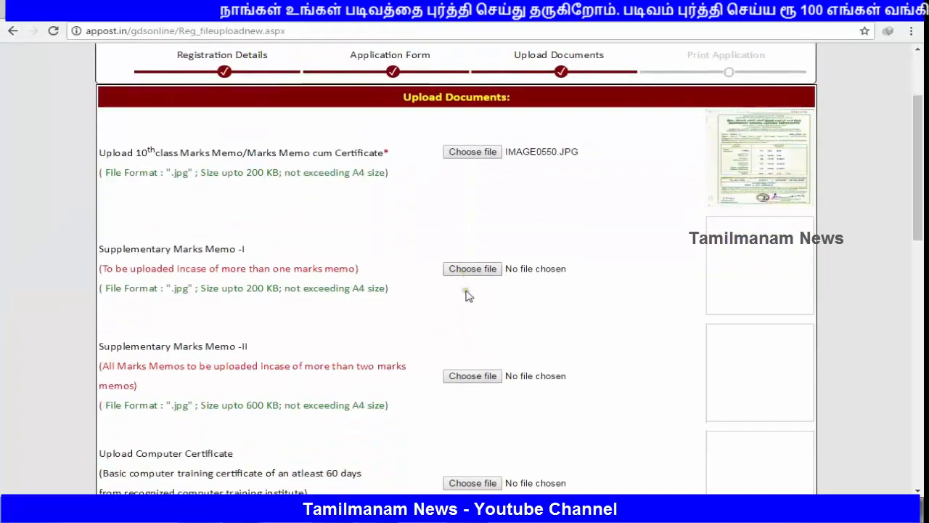
pyautogui.scroll(-1, 468, 321)
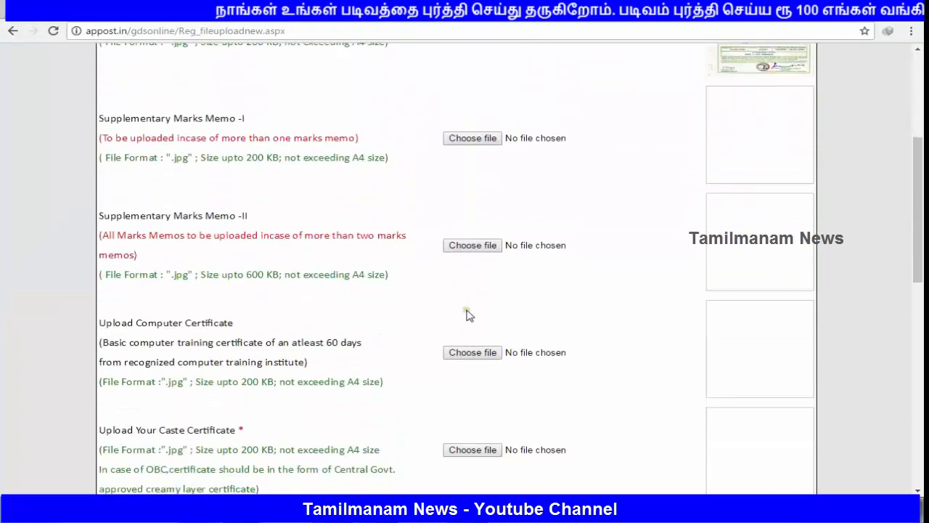
pyautogui.click(464, 353)
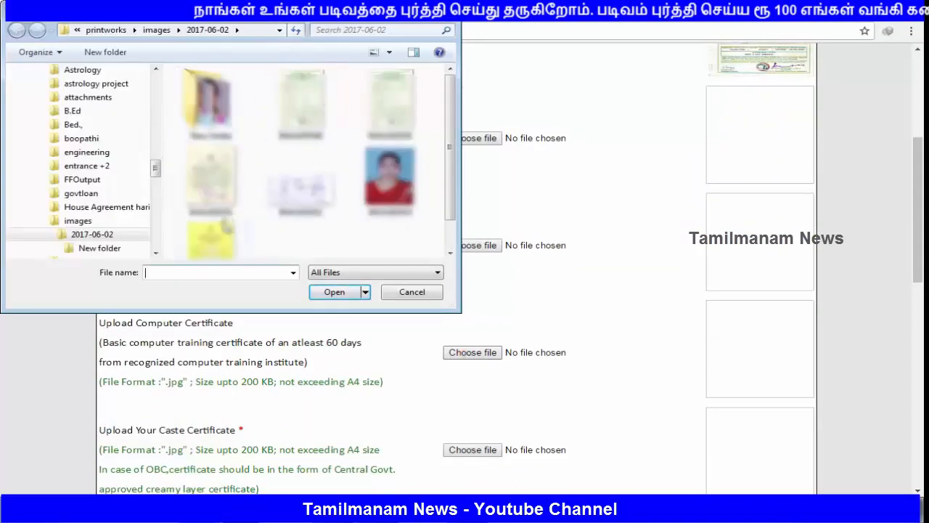
pyautogui.click(211, 234)
pyautogui.click(333, 291)
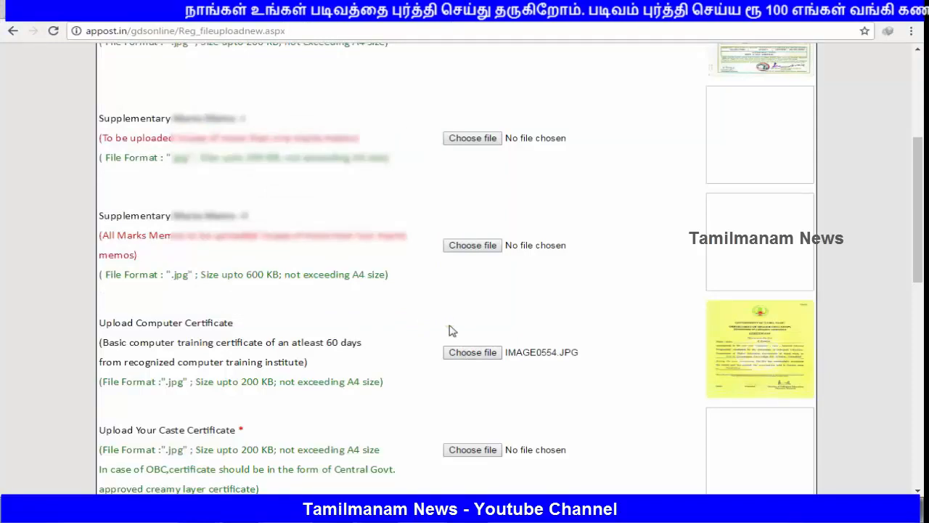
# Attach IMAGE0551 as the caste certificate and IMAGE0553 as the photo
pyautogui.scroll(-2, 450, 330)
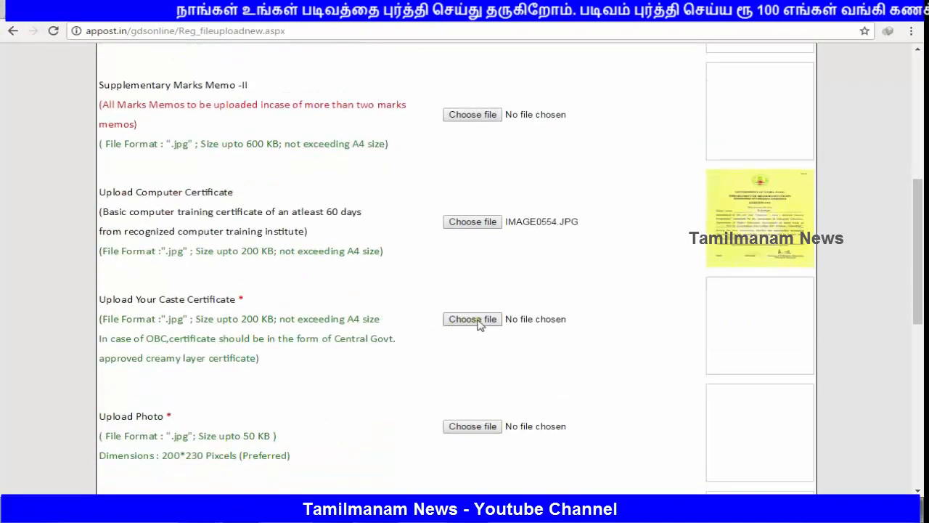
pyautogui.click(472, 319)
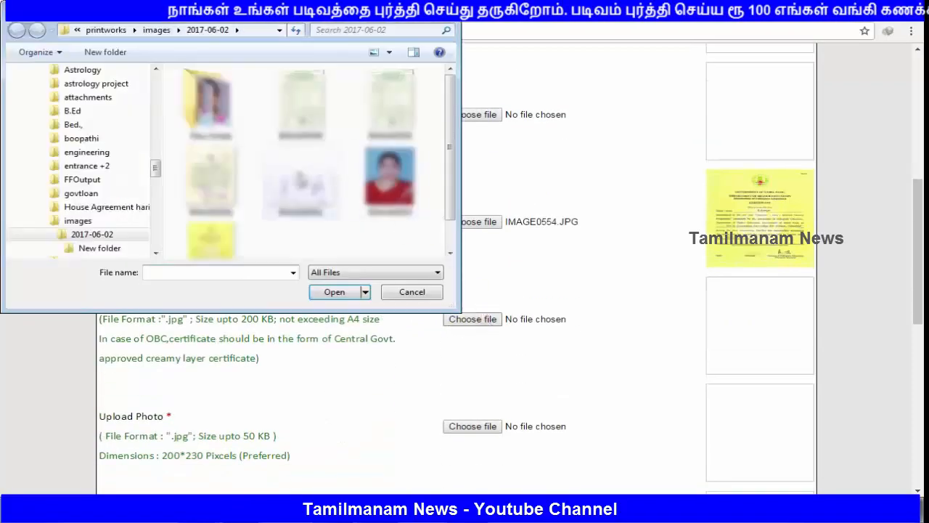
pyautogui.click(211, 177)
pyautogui.click(334, 292)
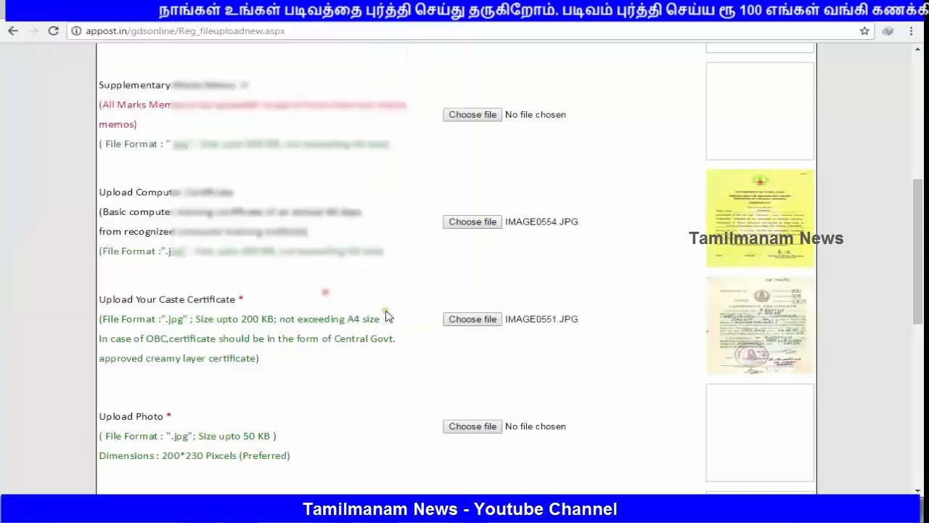
pyautogui.scroll(-2, 452, 324)
pyautogui.click(469, 296)
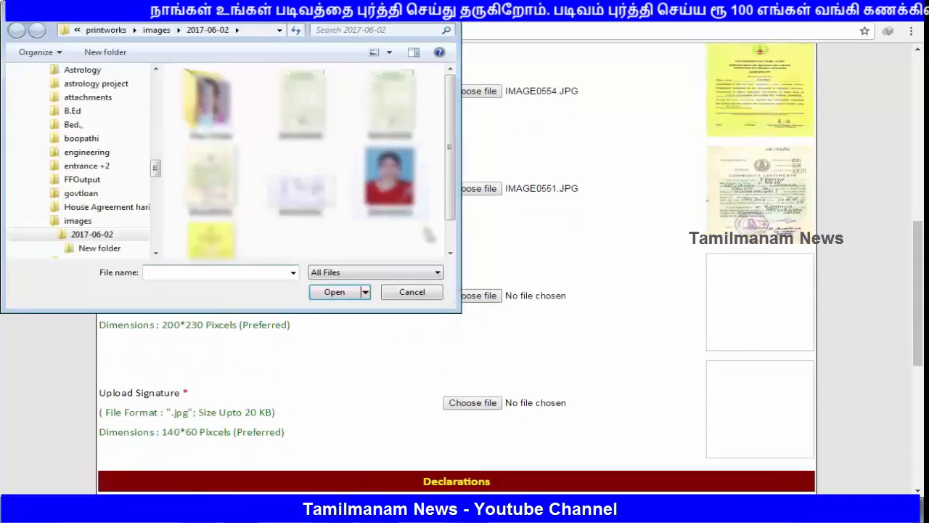
pyautogui.click(390, 178)
pyautogui.click(335, 292)
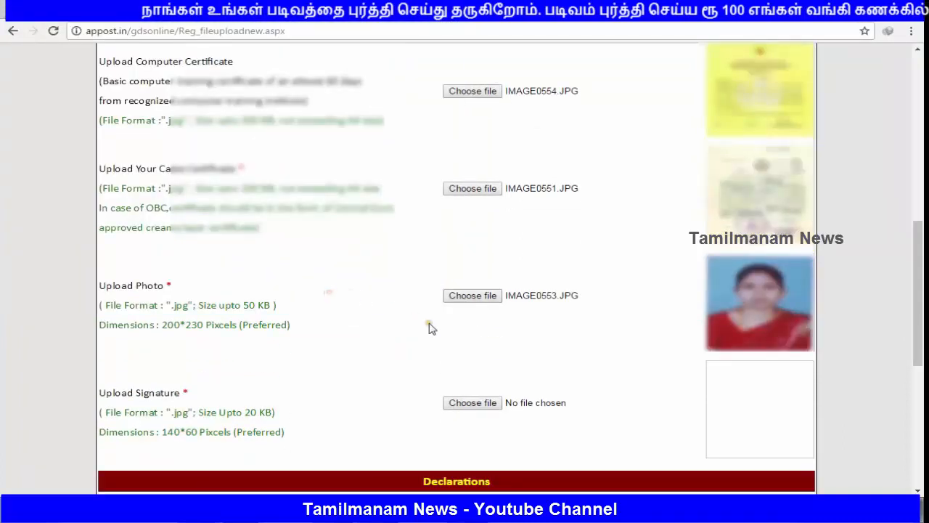
# Attach IMAGE0552.JPG as the signature
pyautogui.scroll(-2, 461, 335)
pyautogui.click(468, 274)
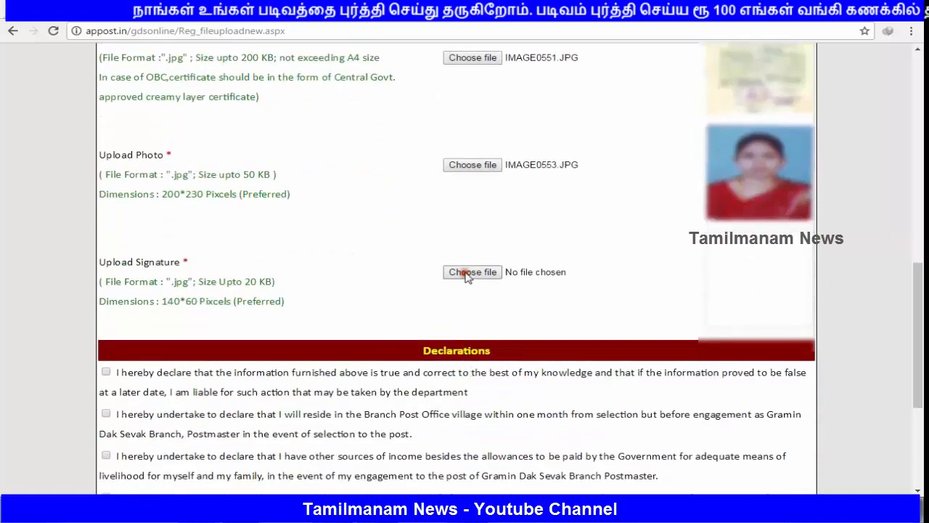
pyautogui.click(304, 192)
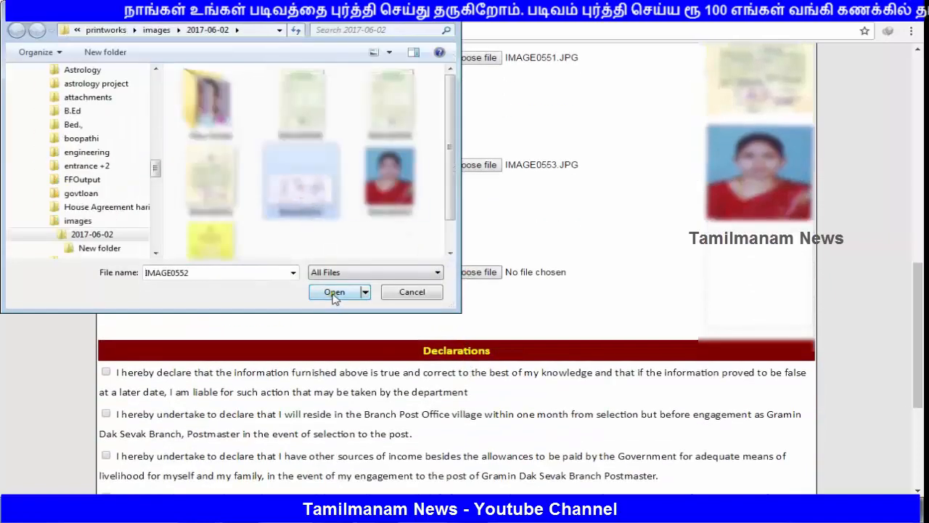
pyautogui.click(336, 294)
pyautogui.scroll(-2, 489, 324)
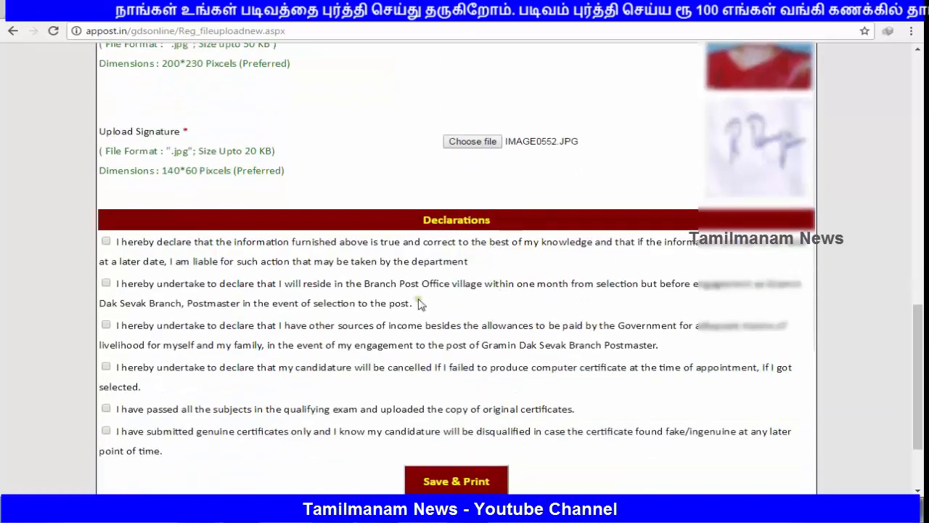
# Tick all six declaration checkboxes
pyautogui.click(106, 243)
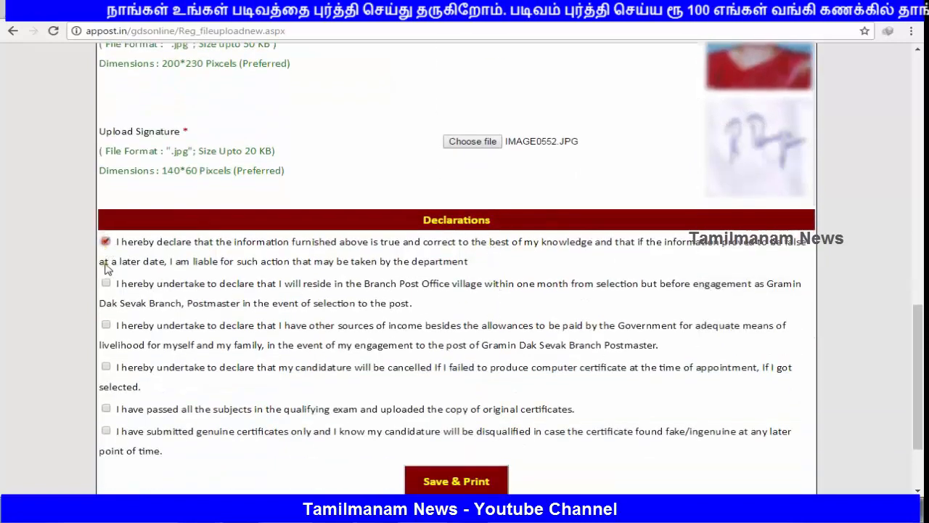
pyautogui.click(106, 284)
pyautogui.click(106, 326)
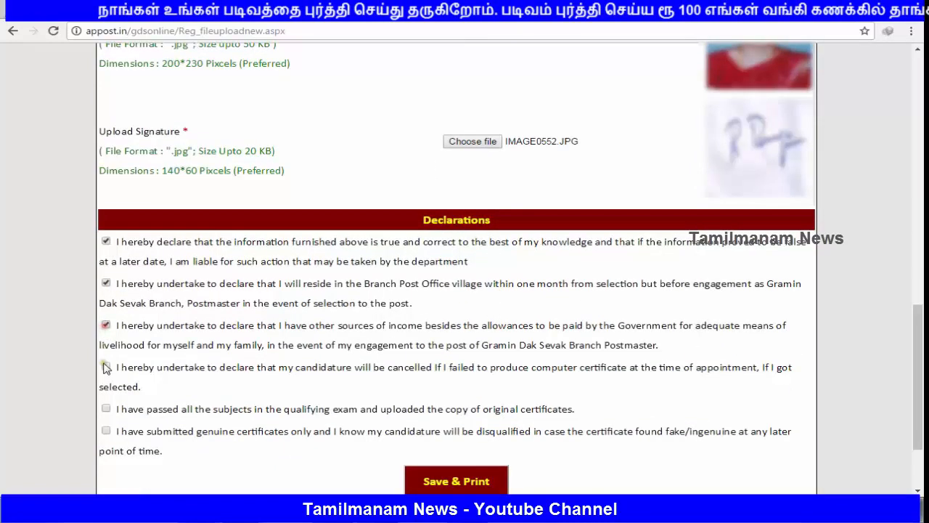
pyautogui.click(106, 367)
pyautogui.click(106, 410)
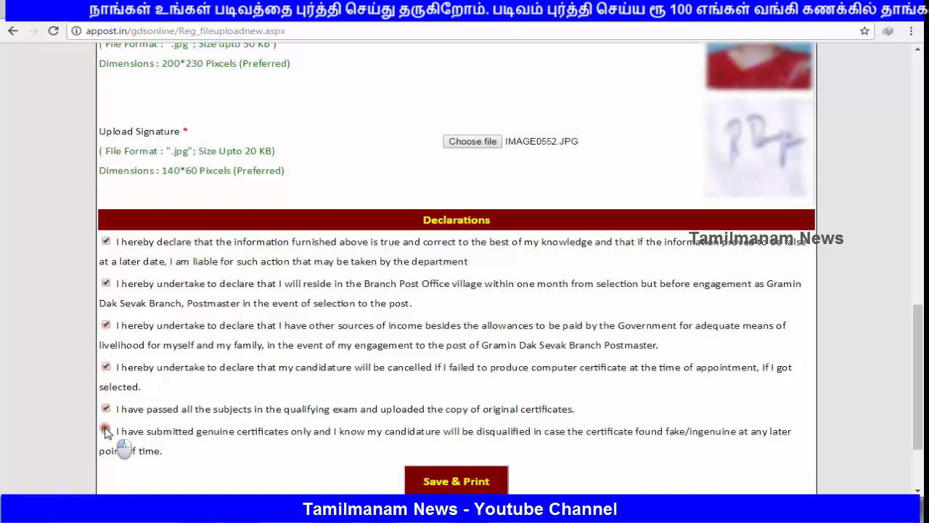
pyautogui.click(106, 432)
pyautogui.scroll(-2, 428, 421)
# Save & Print the application, confirm the no-modifications prompt, and review the printout
pyautogui.click(452, 371)
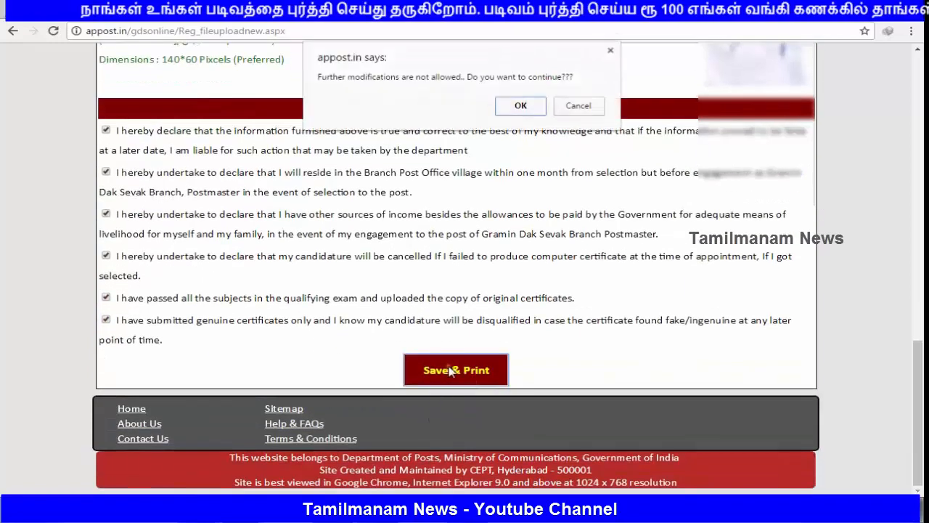
pyautogui.click(522, 101)
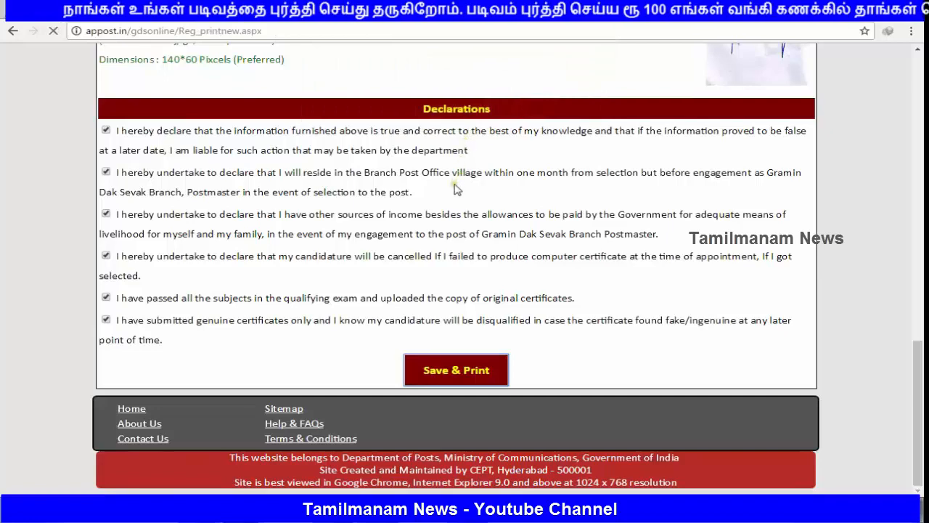
pyautogui.scroll(-5, 479, 262)
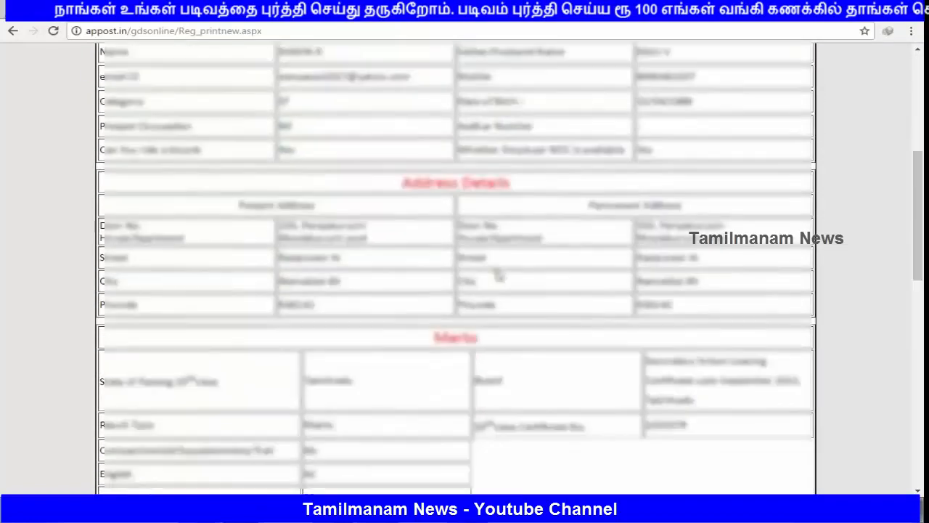
pyautogui.scroll(-5, 498, 275)
pyautogui.scroll(10, 498, 268)
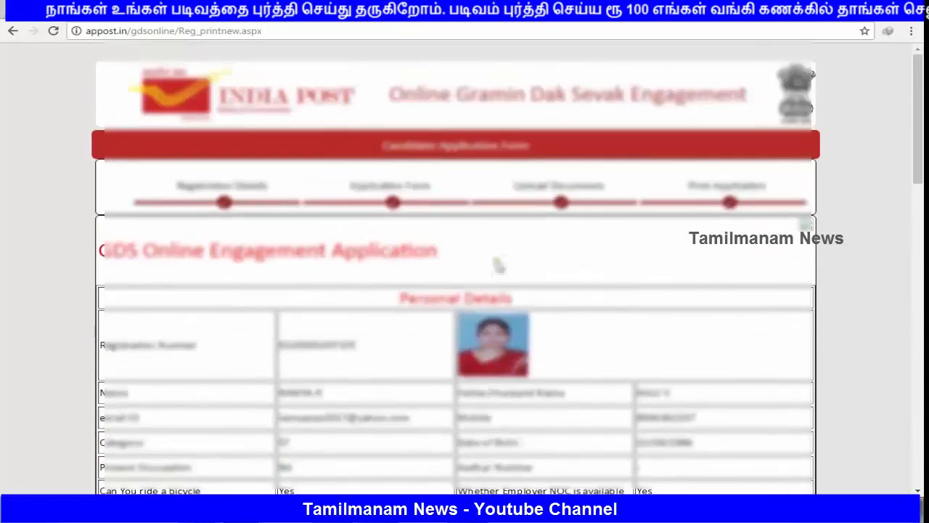
pyautogui.scroll(-10, 498, 266)
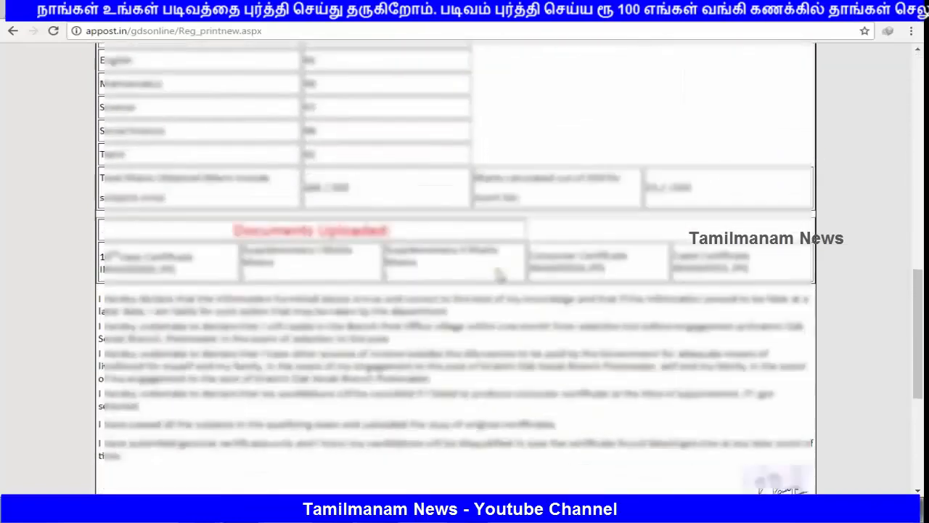
pyautogui.scroll(-5, 500, 273)
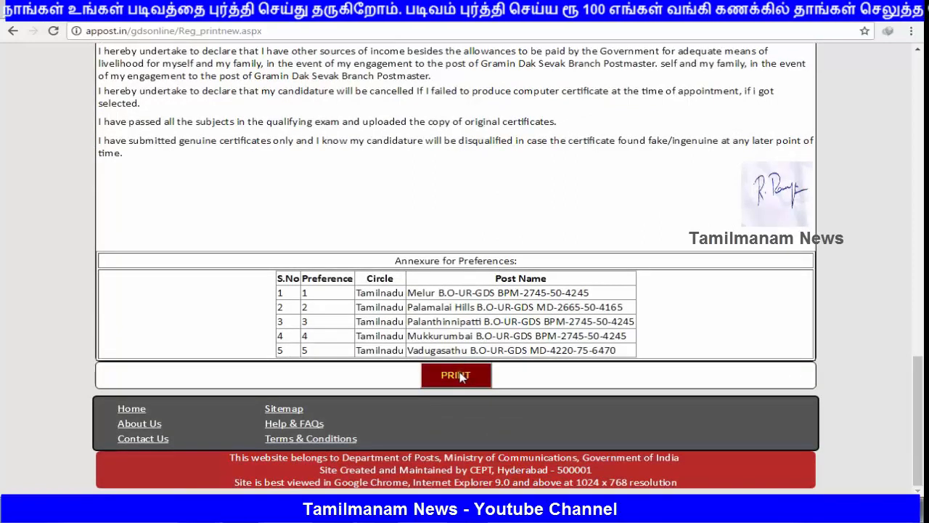
# Send 2 copies of the GDS application (4 sheets) to the HP LaserJet 1020
pyautogui.click(462, 376)
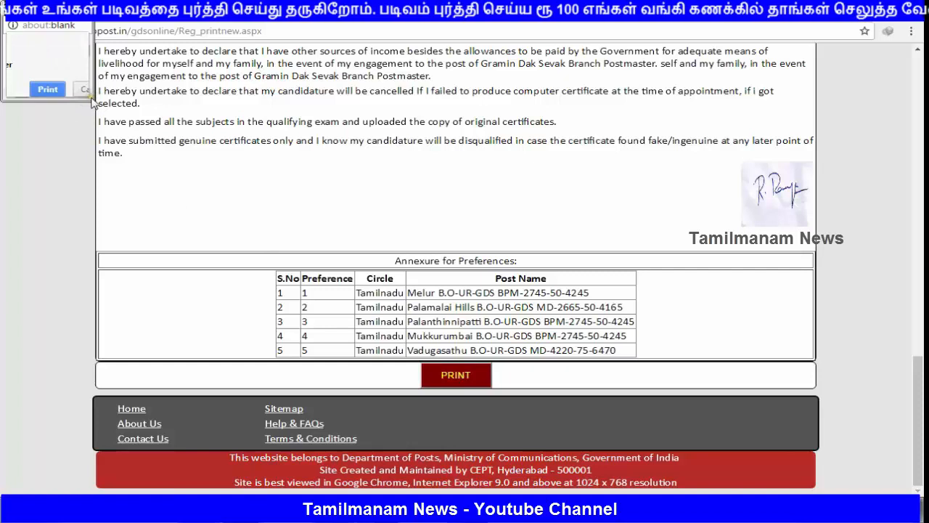
pyautogui.moveTo(93, 99); pyautogui.dragTo(339, 213)
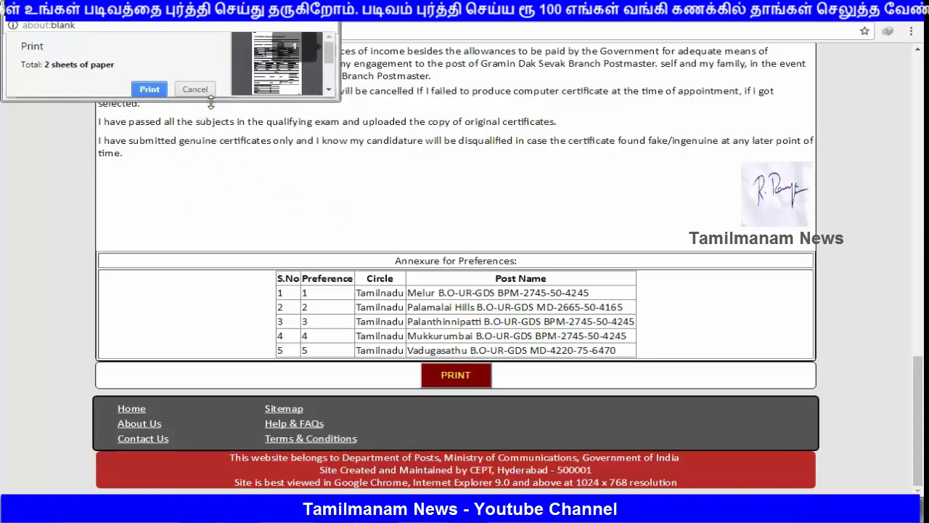
pyautogui.moveTo(211, 103); pyautogui.dragTo(192, 267)
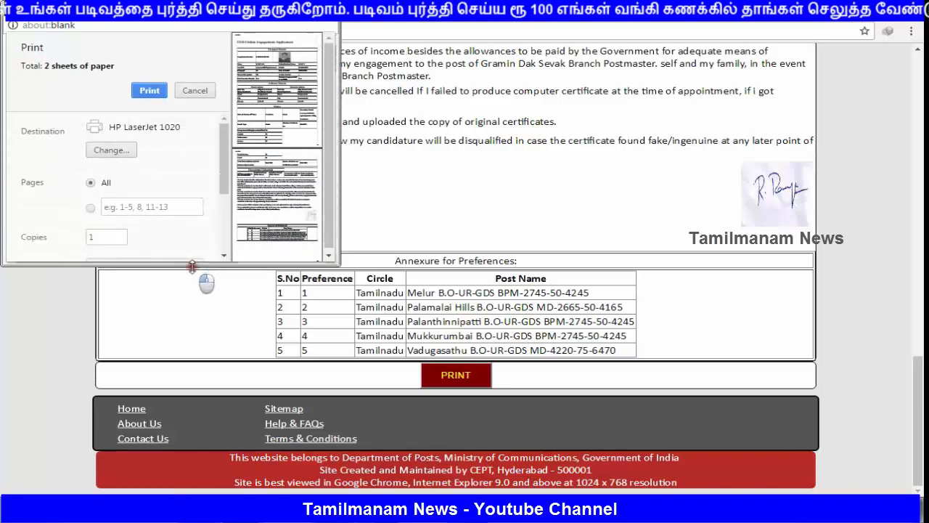
pyautogui.doubleClick(92, 237)
pyautogui.write('2')
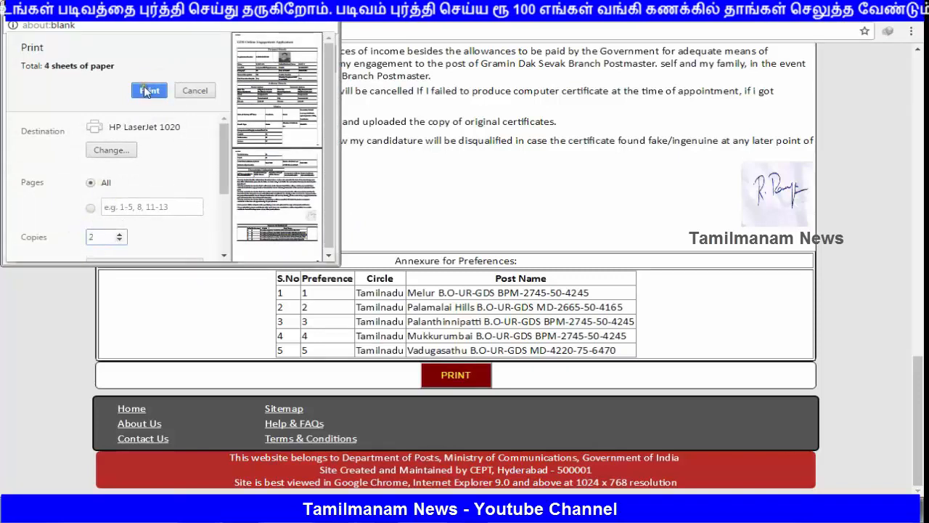
pyautogui.click(149, 88)
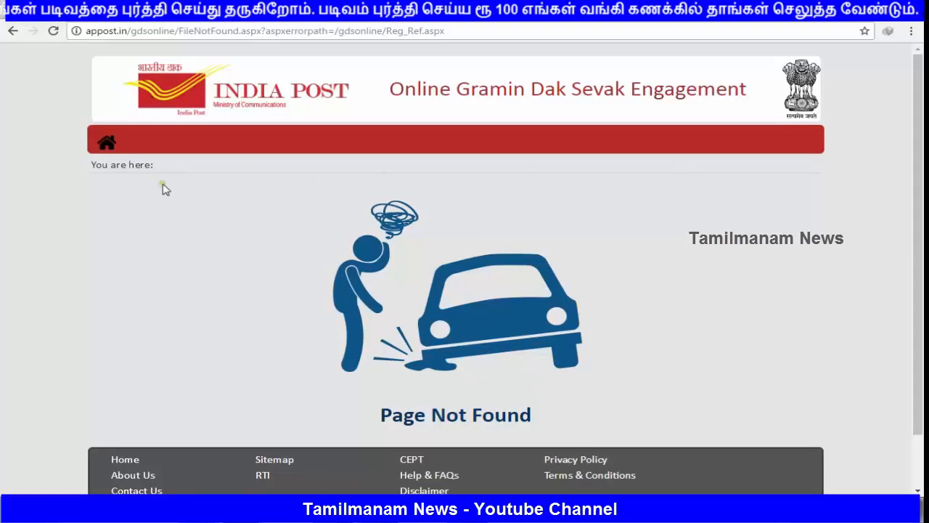
# Return to Home.aspx using the home icon in the red bar
pyautogui.click(106, 145)
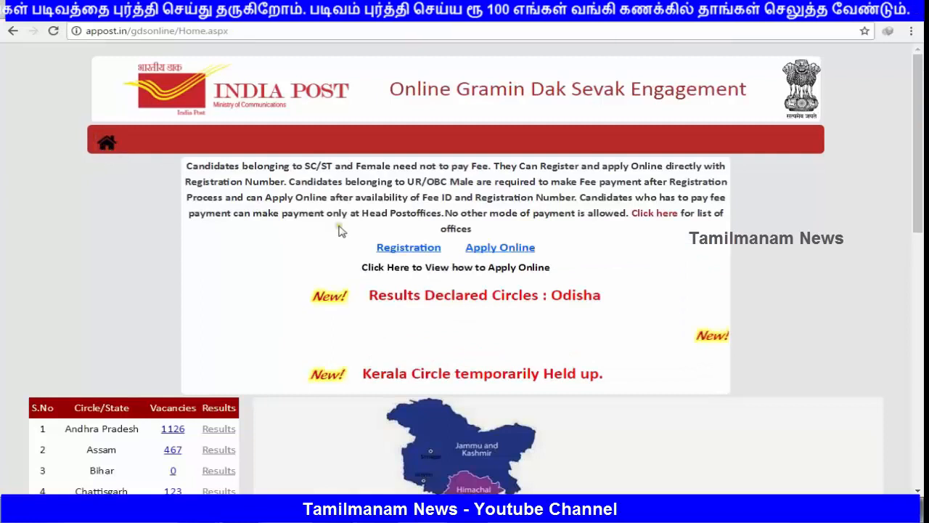